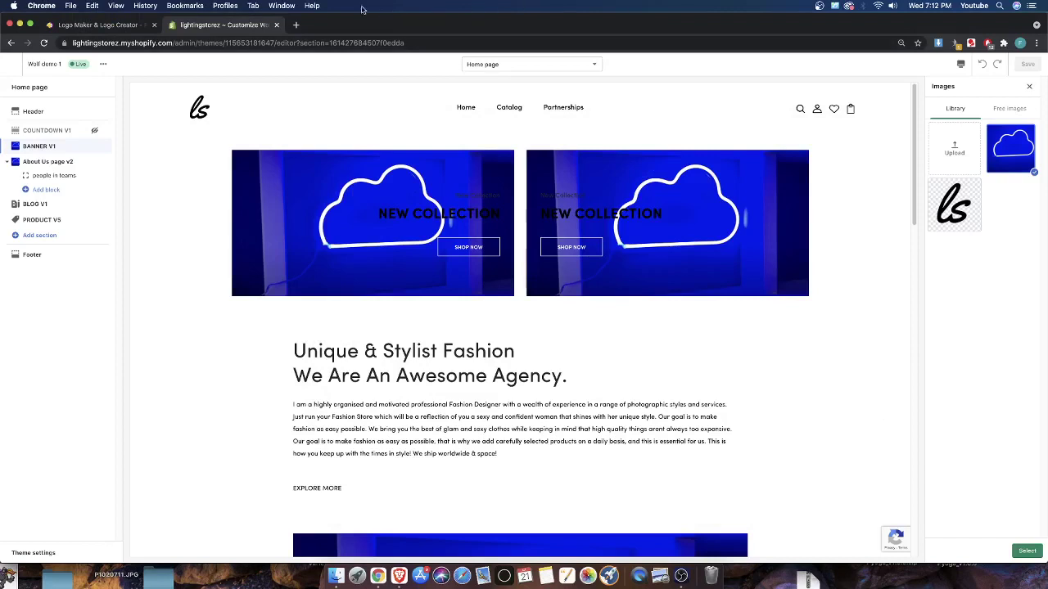
# Bring up the Hatchful free logo maker page in Chrome
pyautogui.click(135, 29)
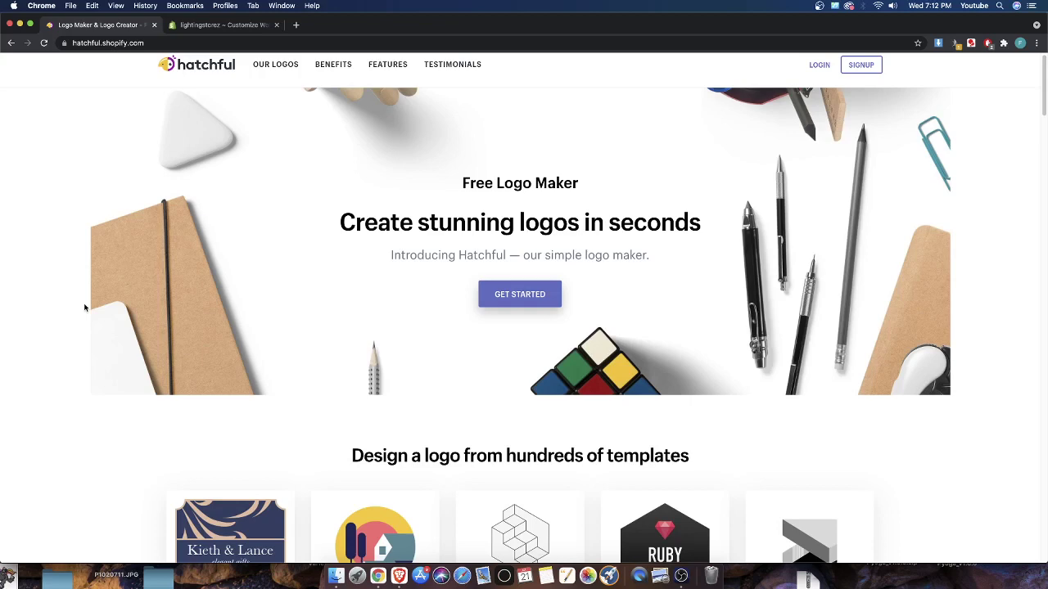
# Return to the lightingstorez theme editor and preview the Catalog collection page
pyautogui.click(221, 25)
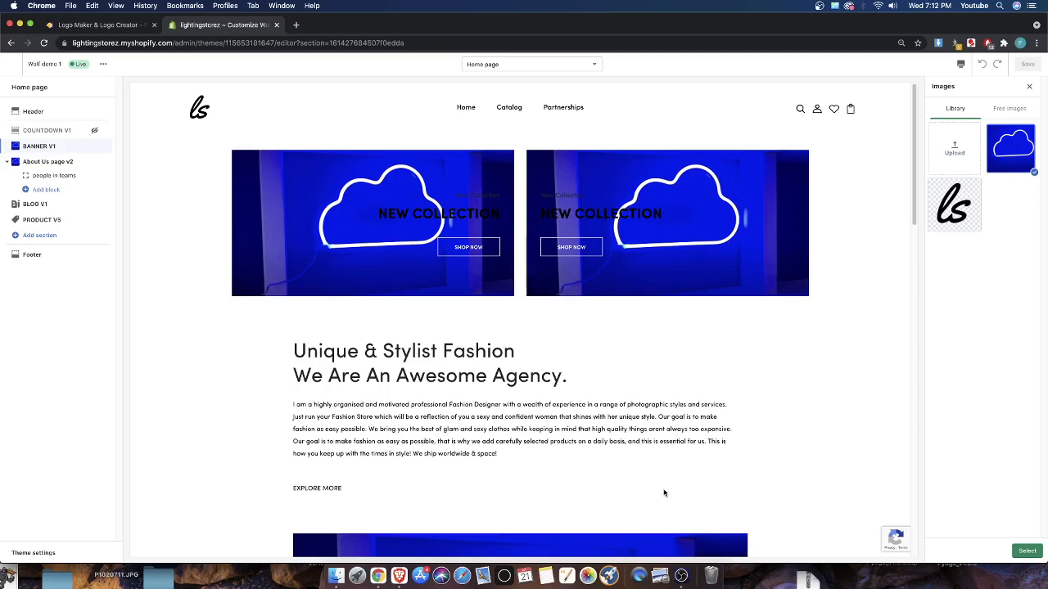
pyautogui.scroll(-10, 464, 346)
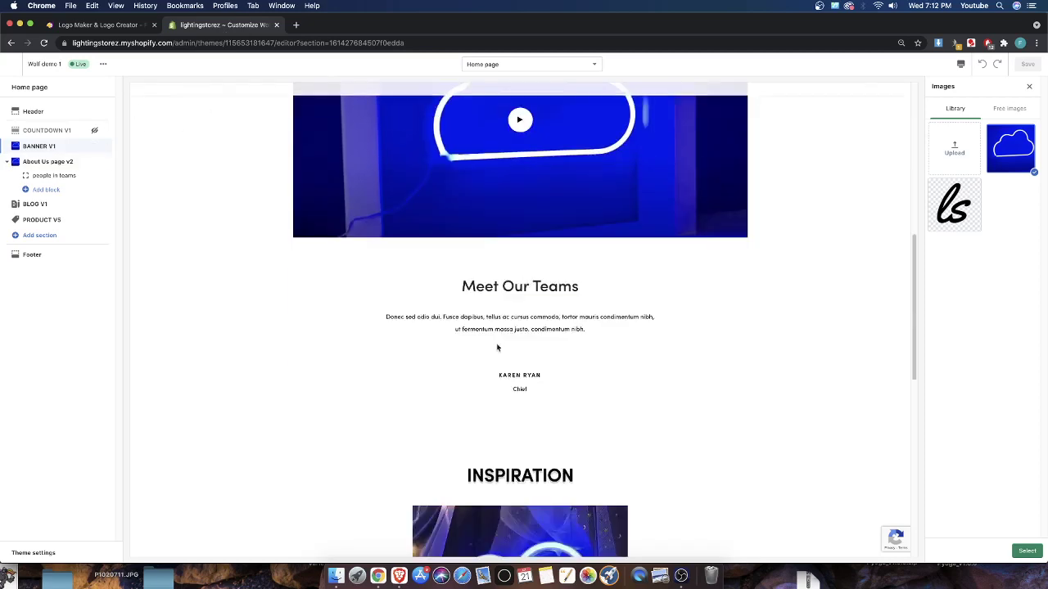
pyautogui.scroll(5, 578, 230)
pyautogui.scroll(5, 578, 230)
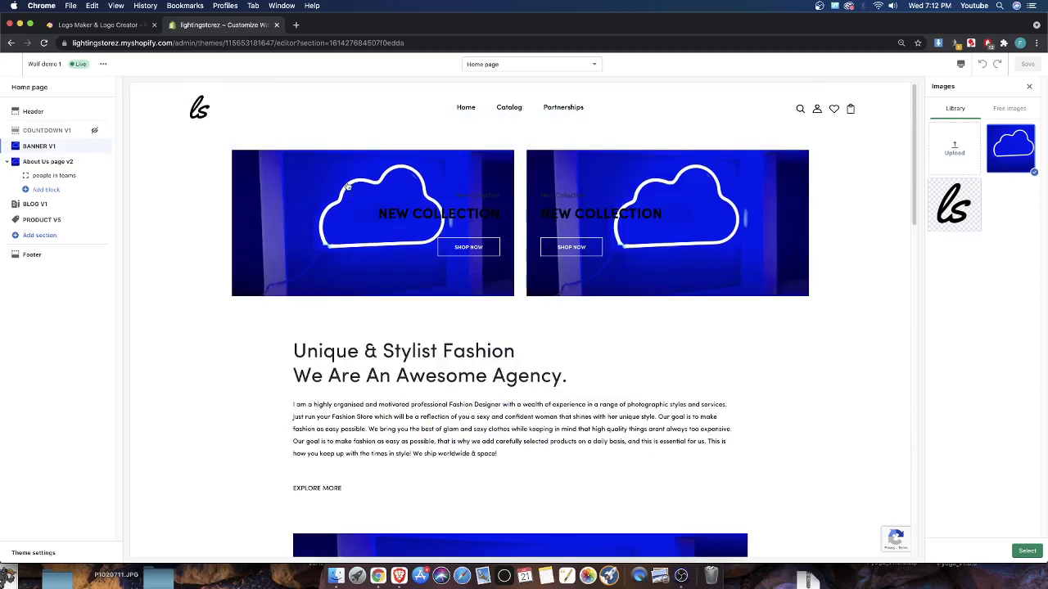
pyautogui.click(509, 107)
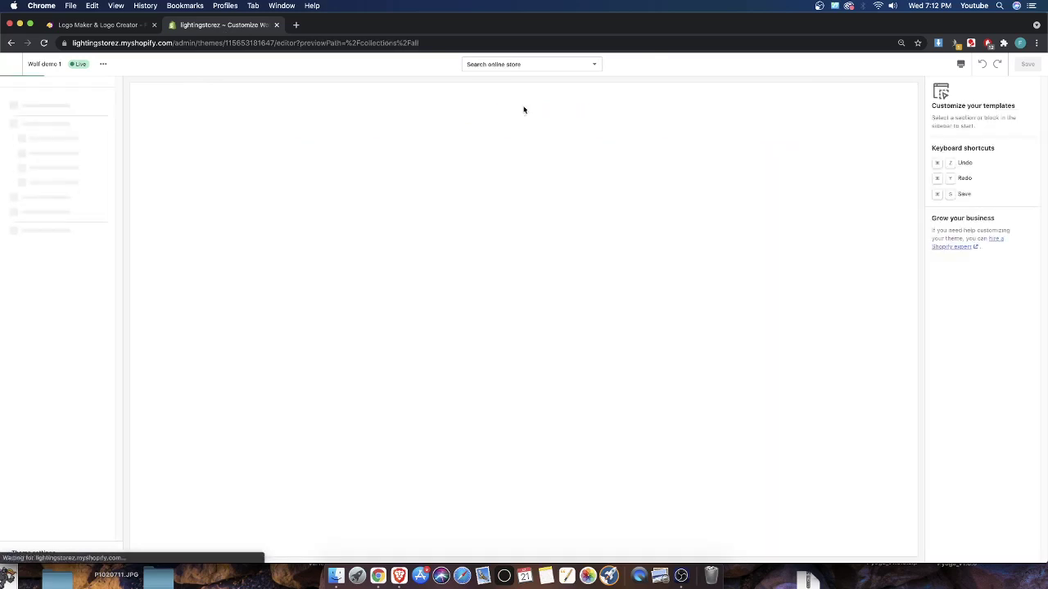
pyautogui.scroll(-5, 463, 198)
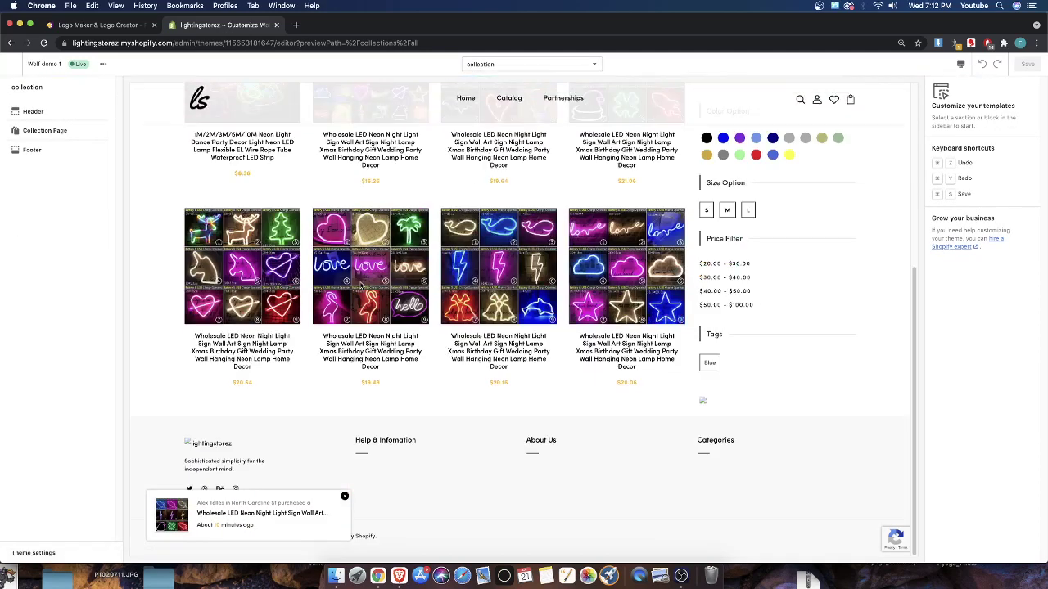
pyautogui.scroll(8, 533, 283)
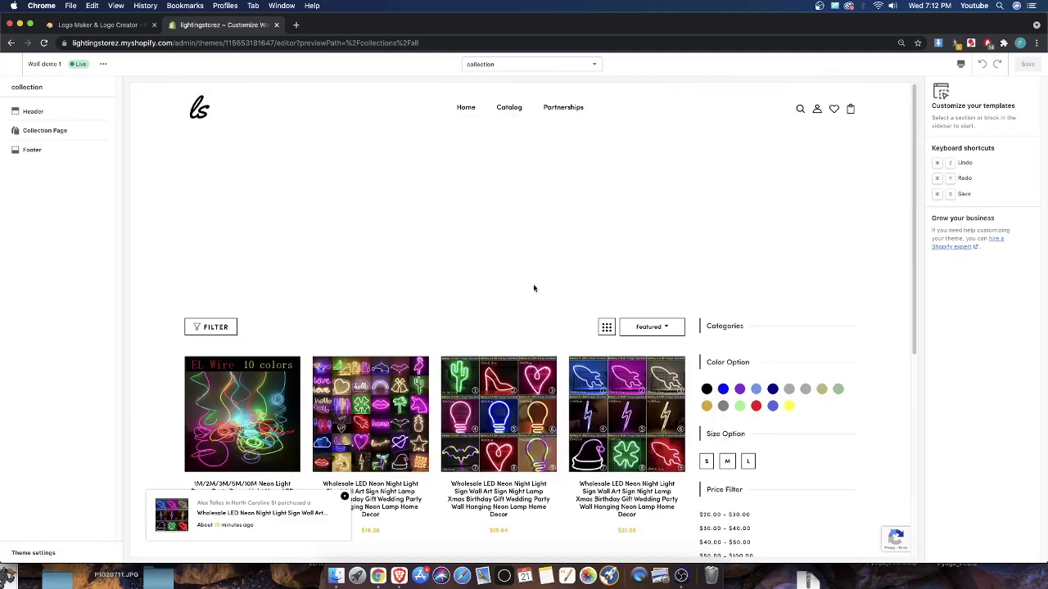
# Check the Header logo settings, preview a neon light product, then go back Home
pyautogui.click(26, 116)
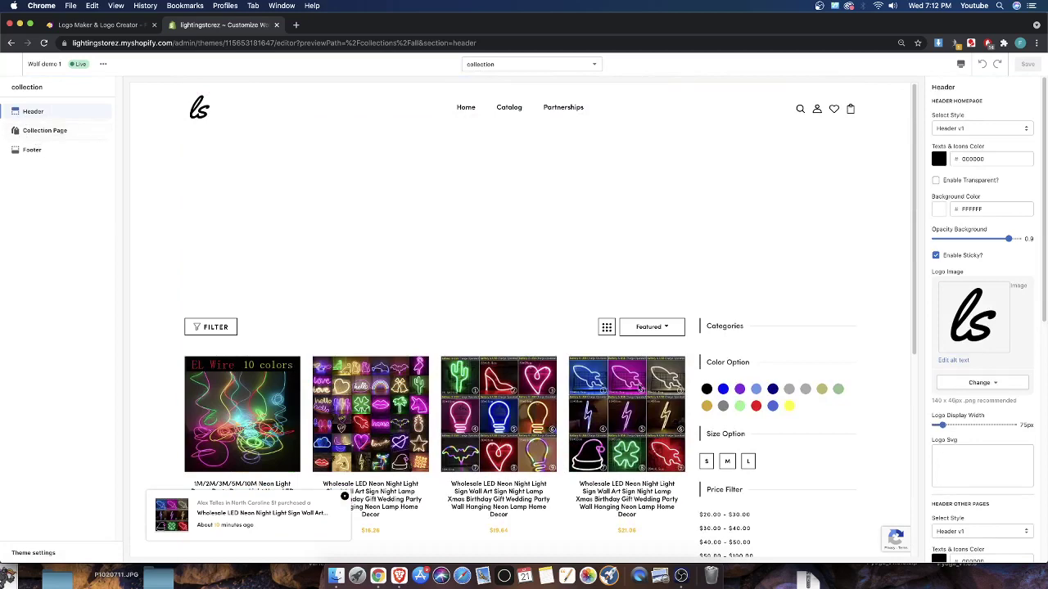
pyautogui.scroll(-3, 369, 360)
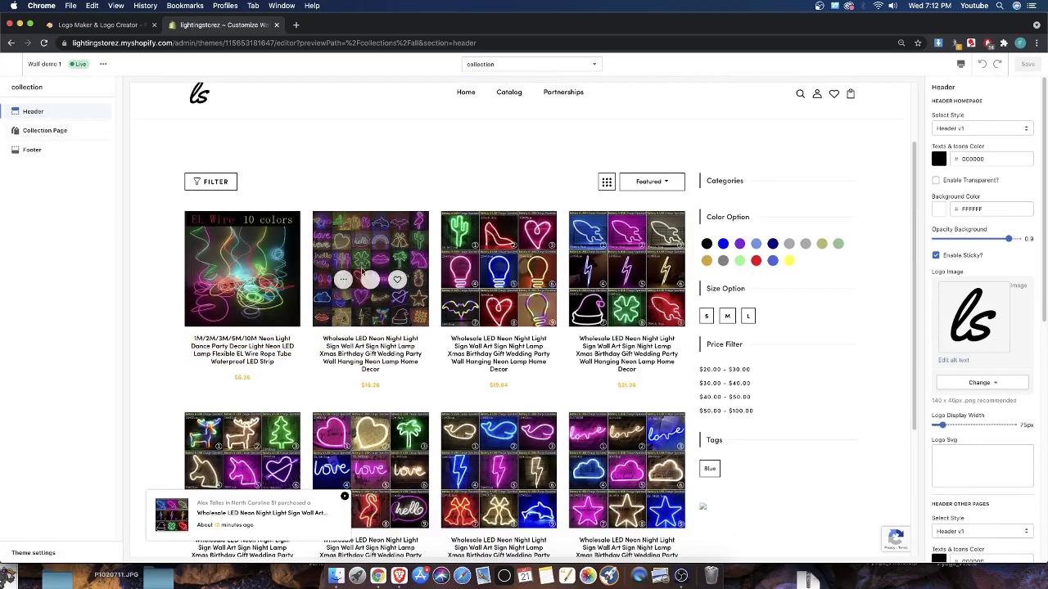
pyautogui.click(368, 361)
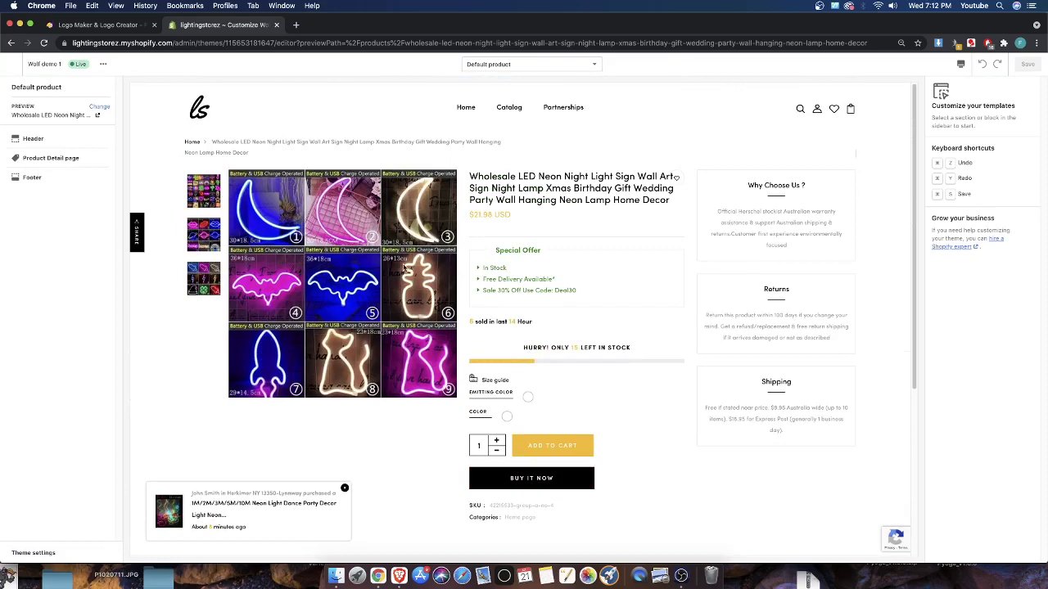
pyautogui.click(199, 108)
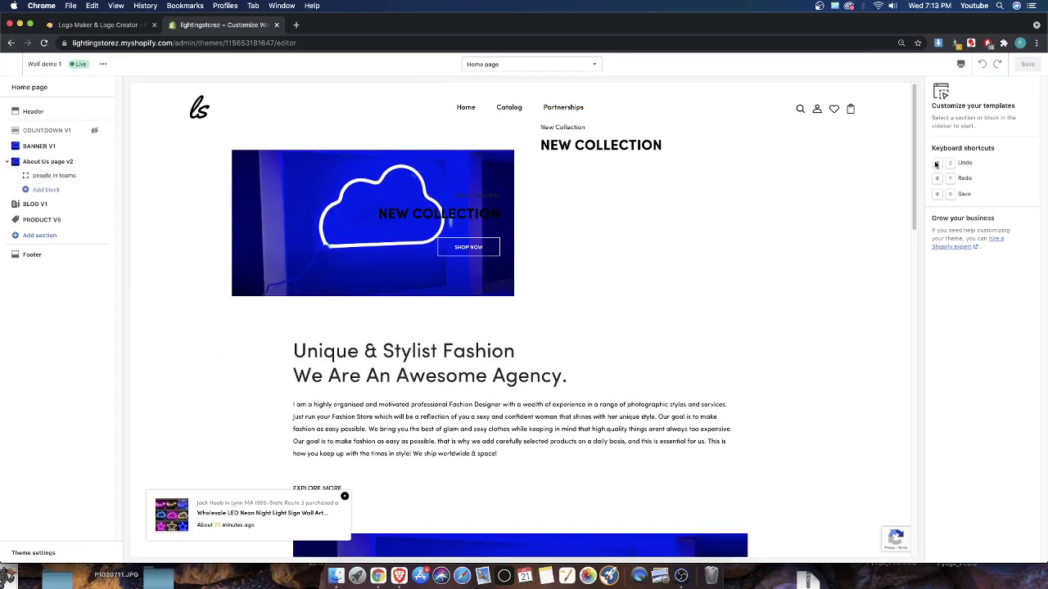
# Put the neon cloud image in both BANNER V1 NEW COLLECTION banners and save
pyautogui.click(41, 163)
pyautogui.click(49, 147)
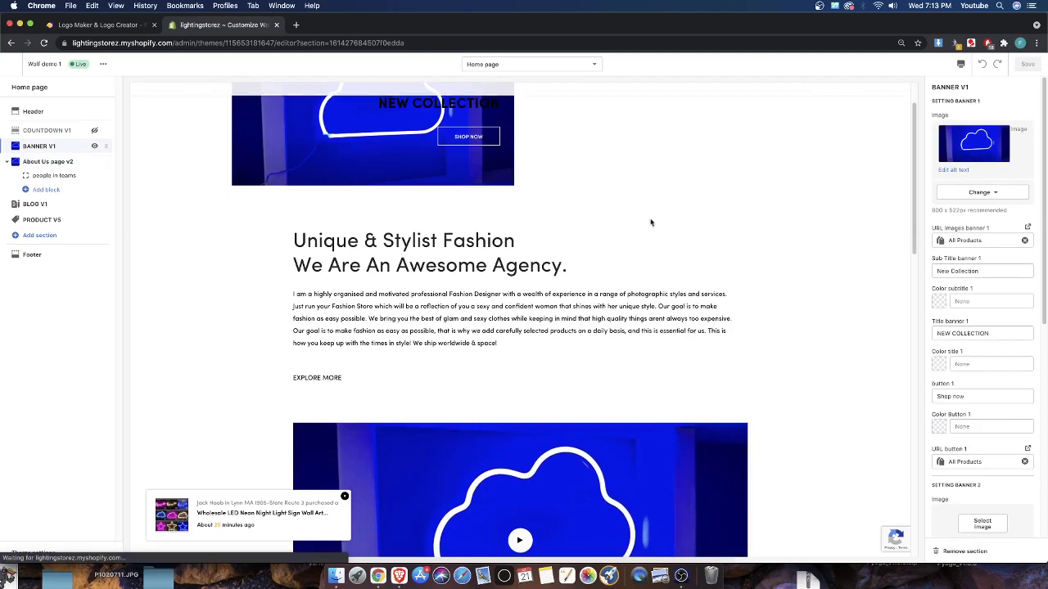
pyautogui.scroll(-2, 1007, 446)
pyautogui.click(983, 446)
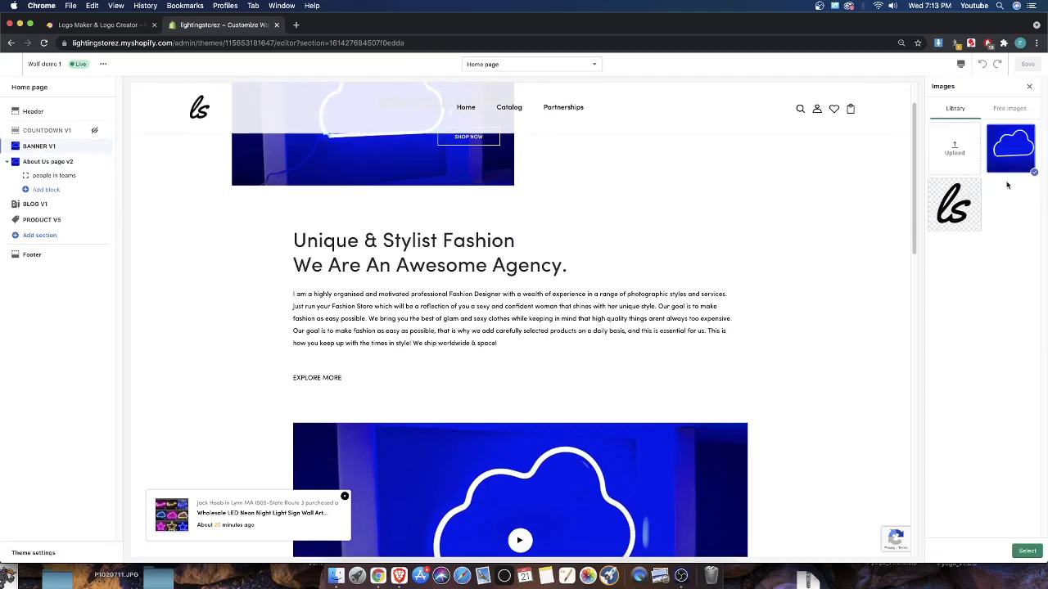
pyautogui.click(1010, 148)
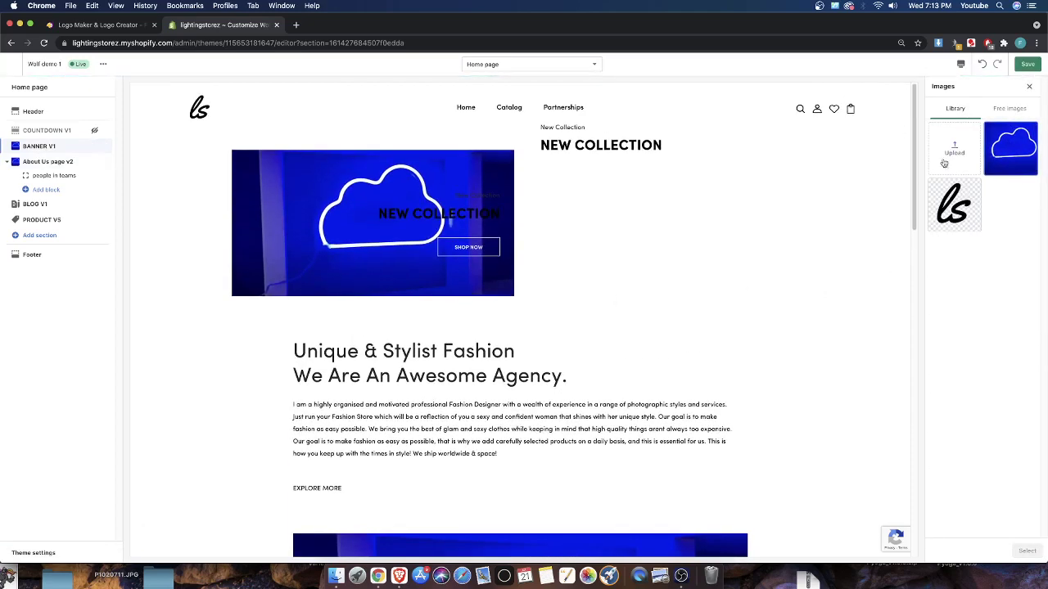
pyautogui.click(1031, 86)
pyautogui.click(982, 446)
pyautogui.click(1007, 151)
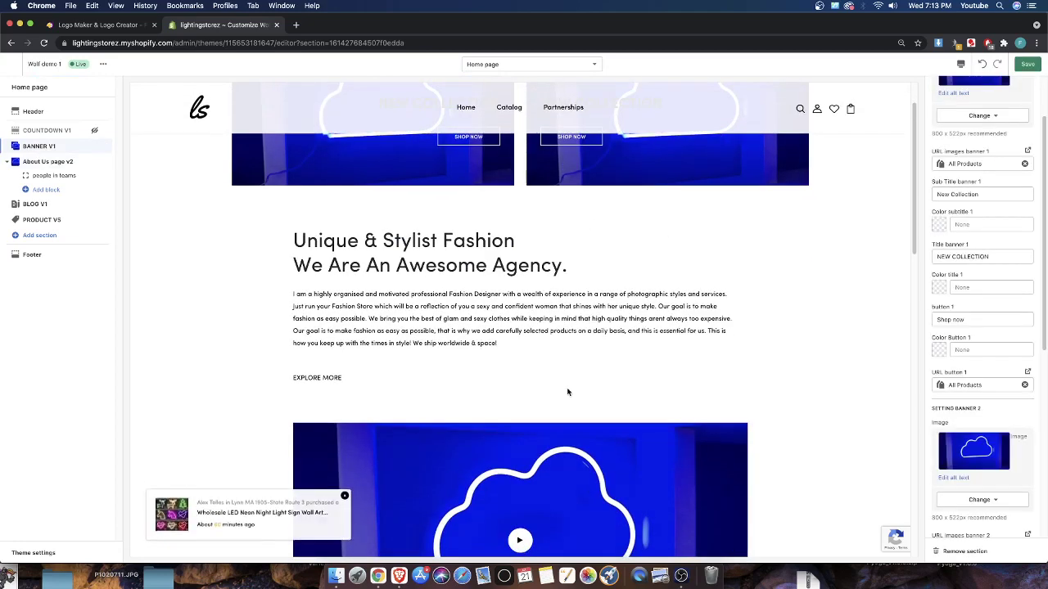
pyautogui.click(1030, 66)
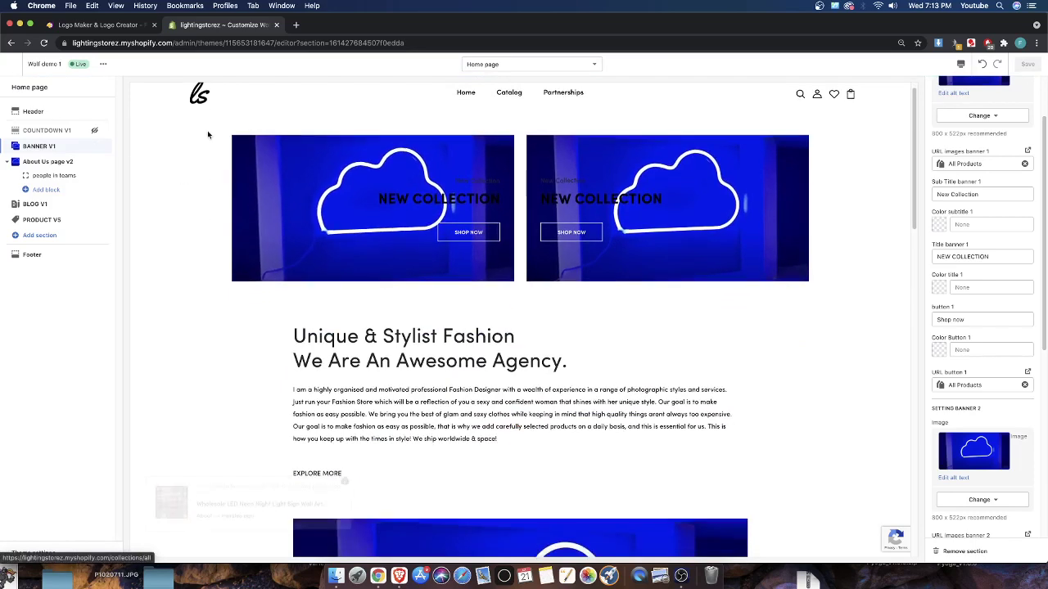
# Start a new logo in Hatchful with GET STARTED
pyautogui.click(97, 25)
pyautogui.click(511, 296)
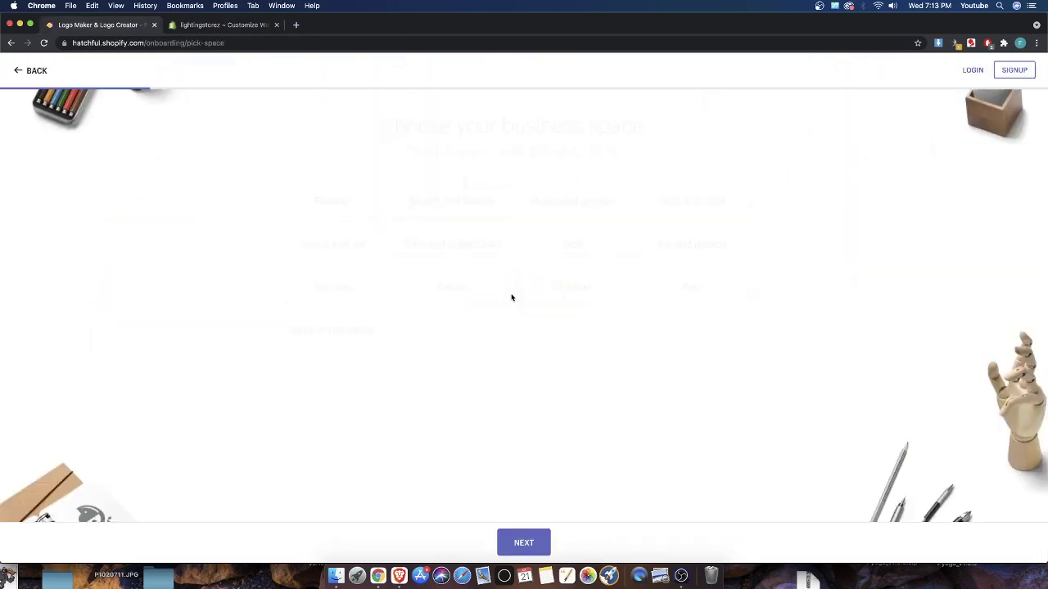
pyautogui.scroll(-2, 246, 304)
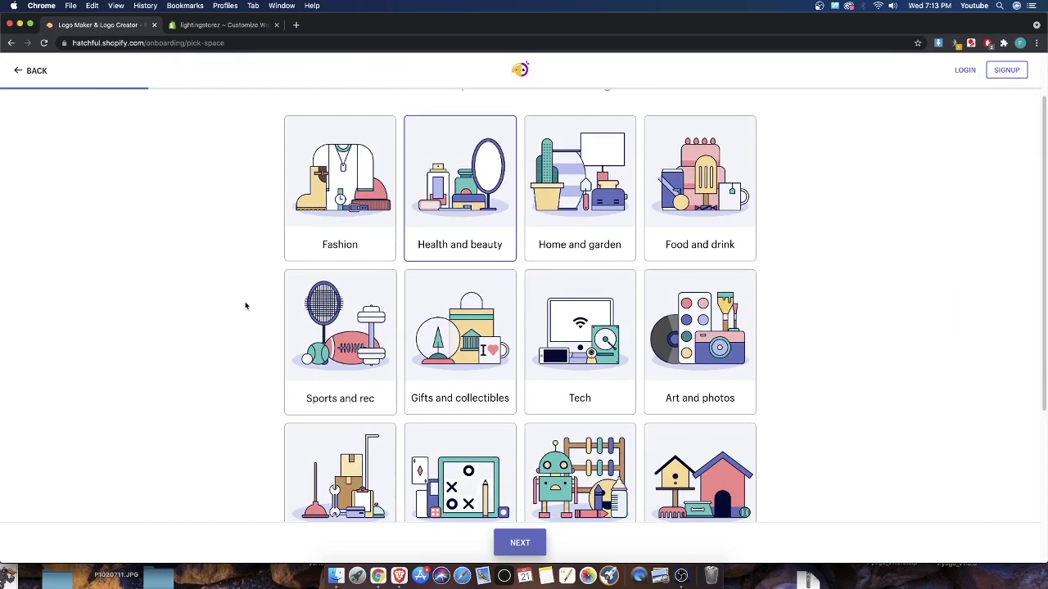
pyautogui.scroll(2, 271, 244)
pyautogui.scroll(-4, 737, 368)
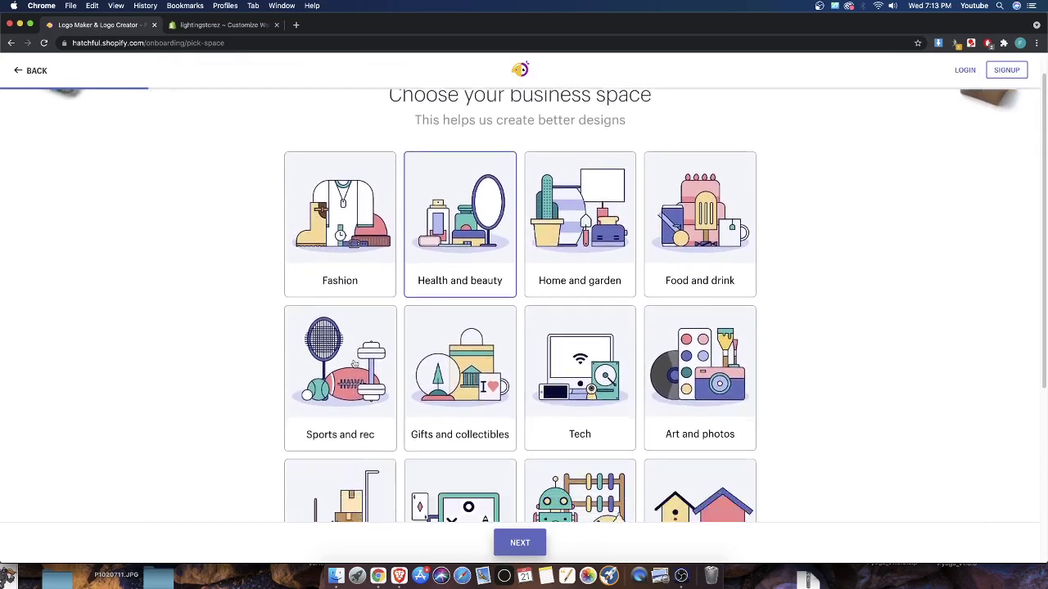
pyautogui.scroll(3, 389, 448)
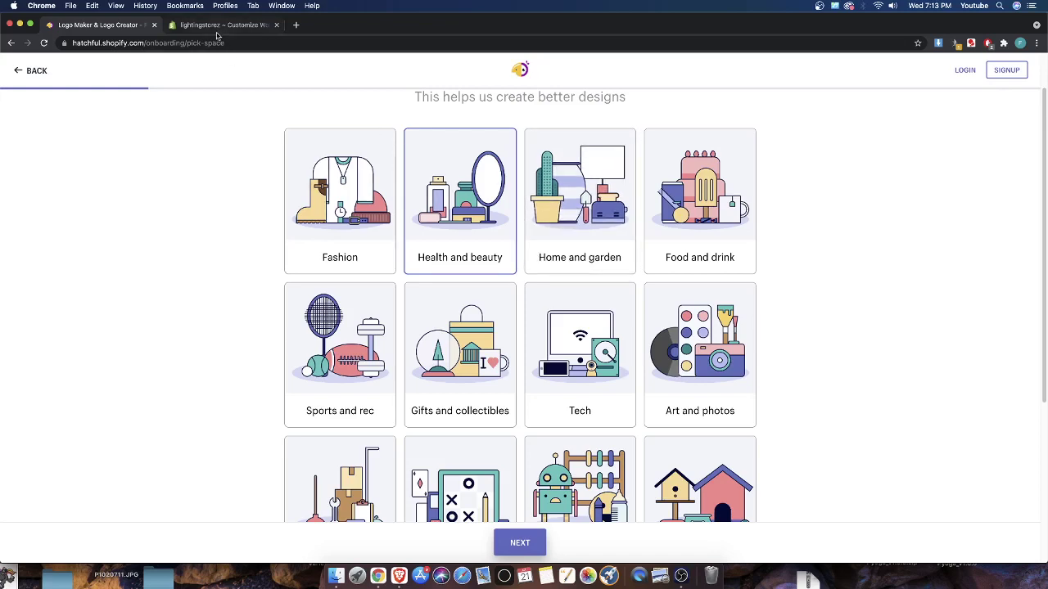
# Choose Home and garden as the business space
pyautogui.click(219, 24)
pyautogui.click(109, 24)
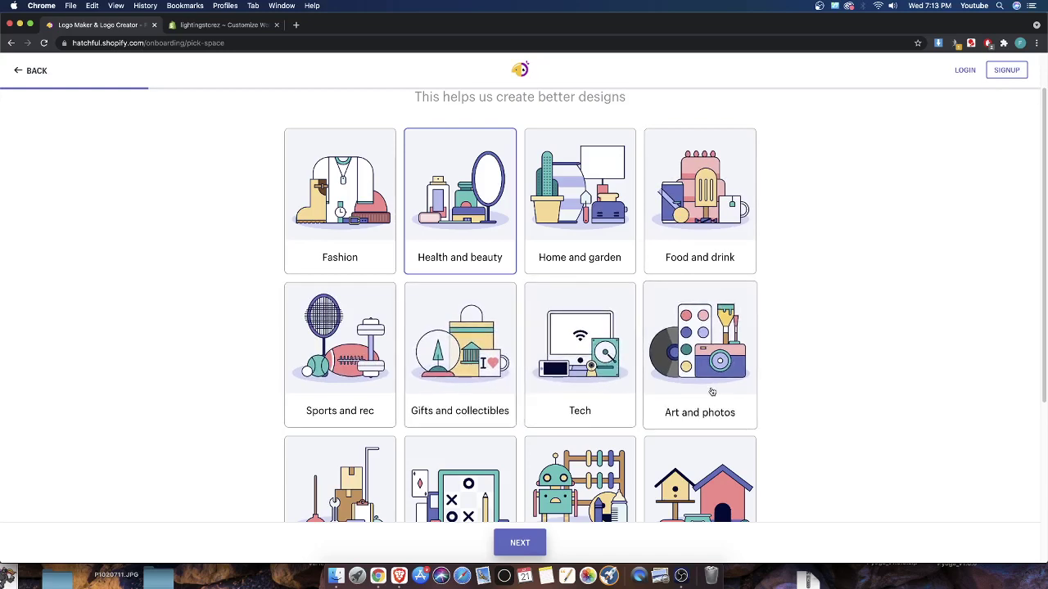
pyautogui.scroll(-1, 712, 392)
pyautogui.scroll(-2, 626, 390)
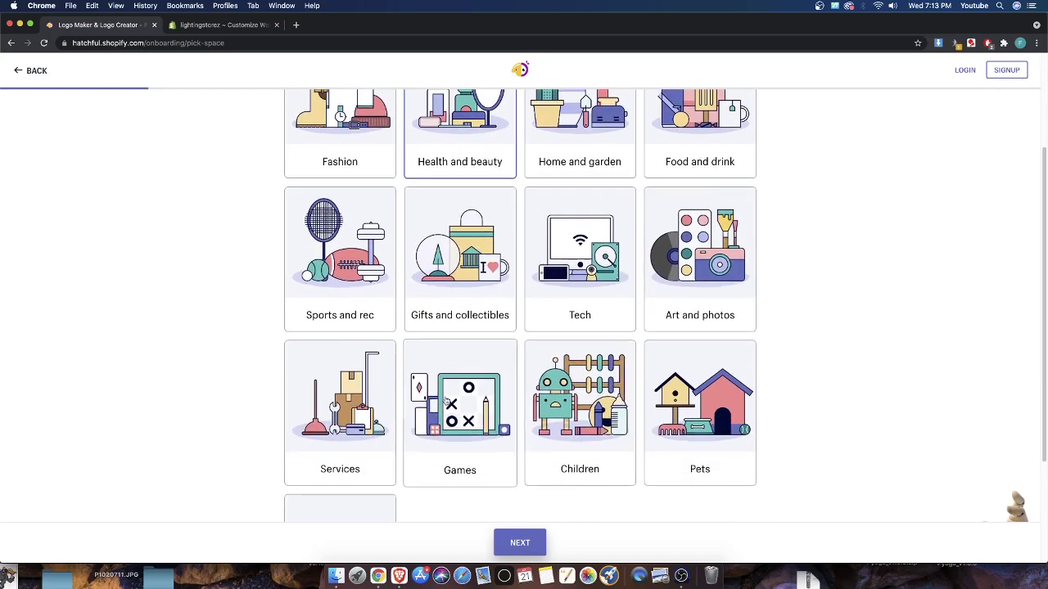
pyautogui.scroll(4, 495, 327)
pyautogui.click(573, 270)
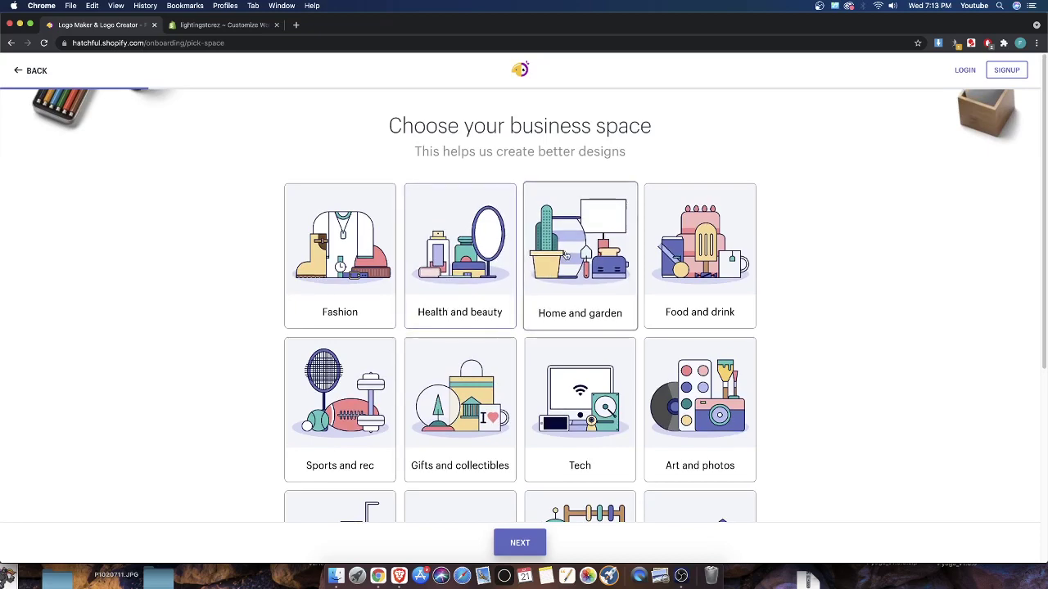
# Choose the Vintage visual style for the logo
pyautogui.click(520, 543)
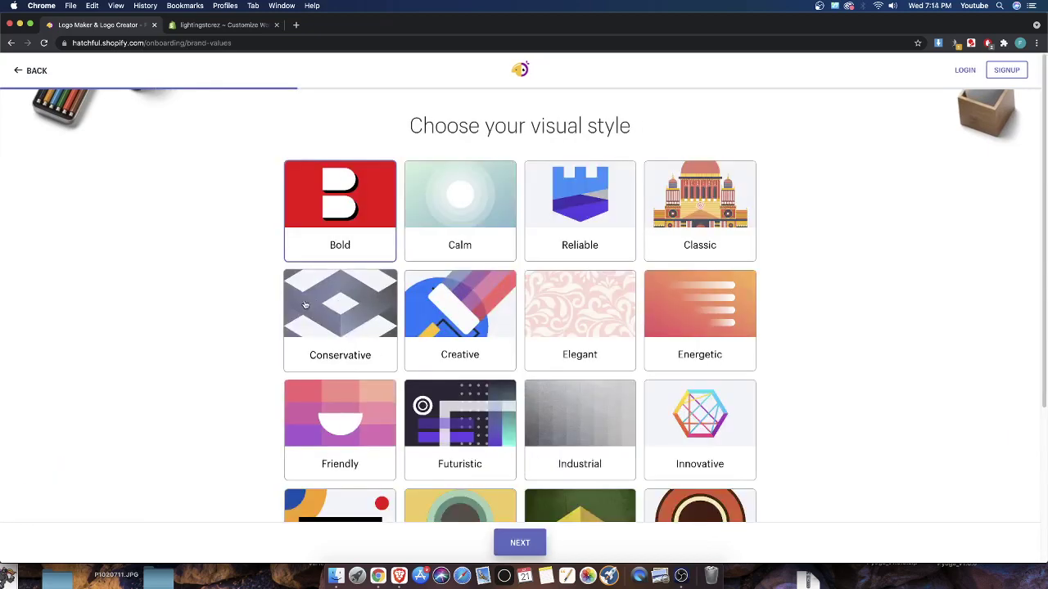
pyautogui.scroll(-4, 304, 305)
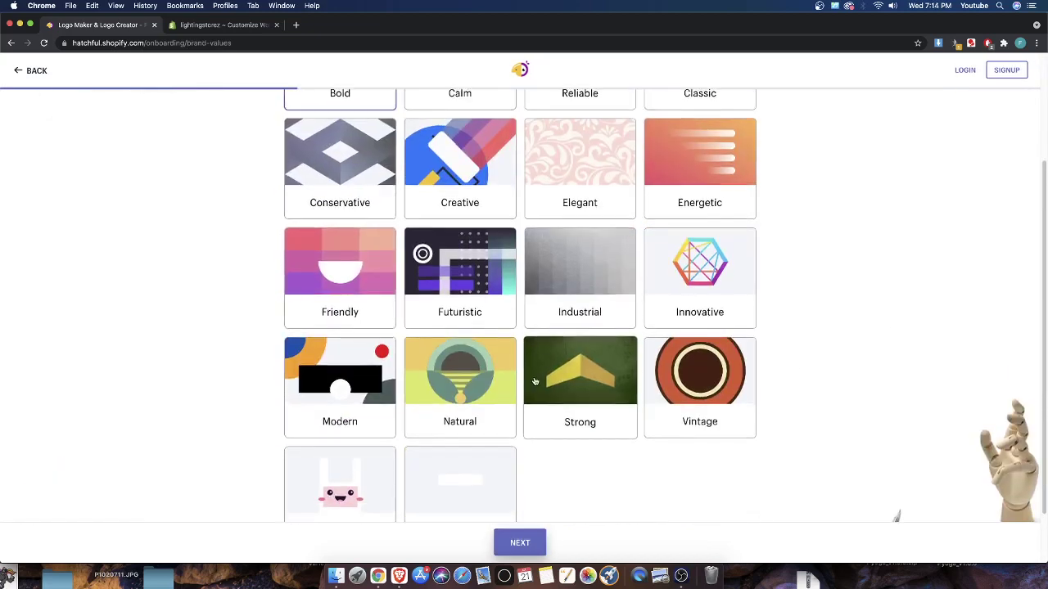
pyautogui.scroll(4, 486, 367)
pyautogui.scroll(-3, 607, 511)
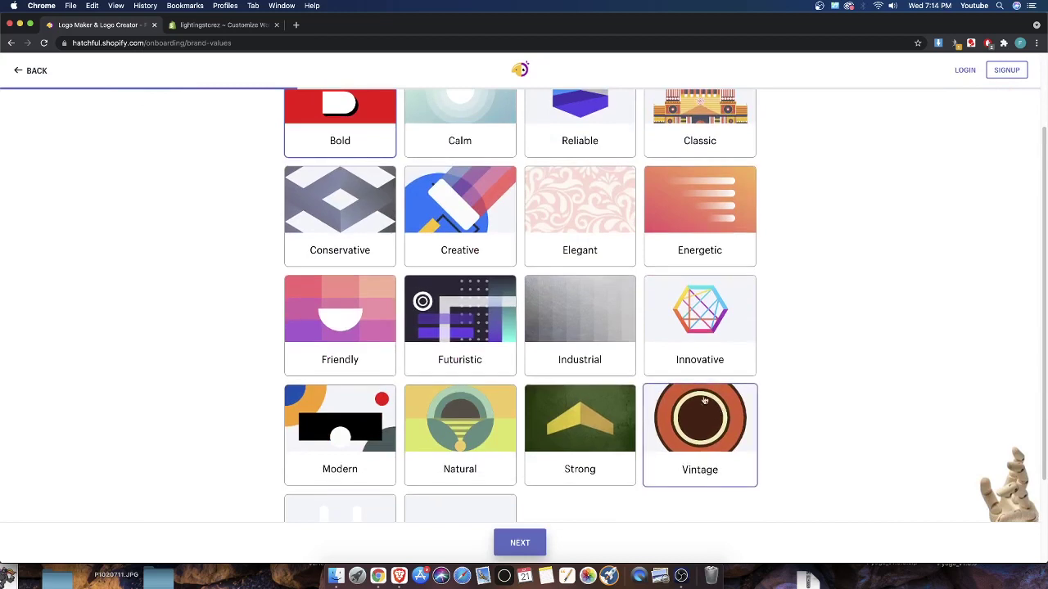
pyautogui.click(700, 434)
pyautogui.click(520, 543)
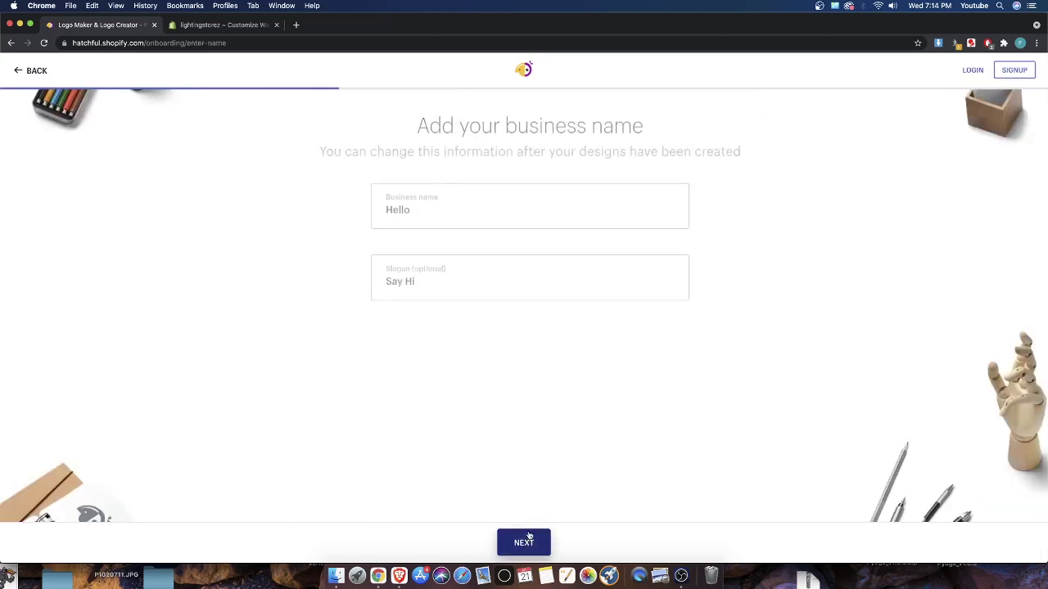
# Replace the business name with LIGHTING
pyautogui.click(434, 225)
pyautogui.press('super+a')
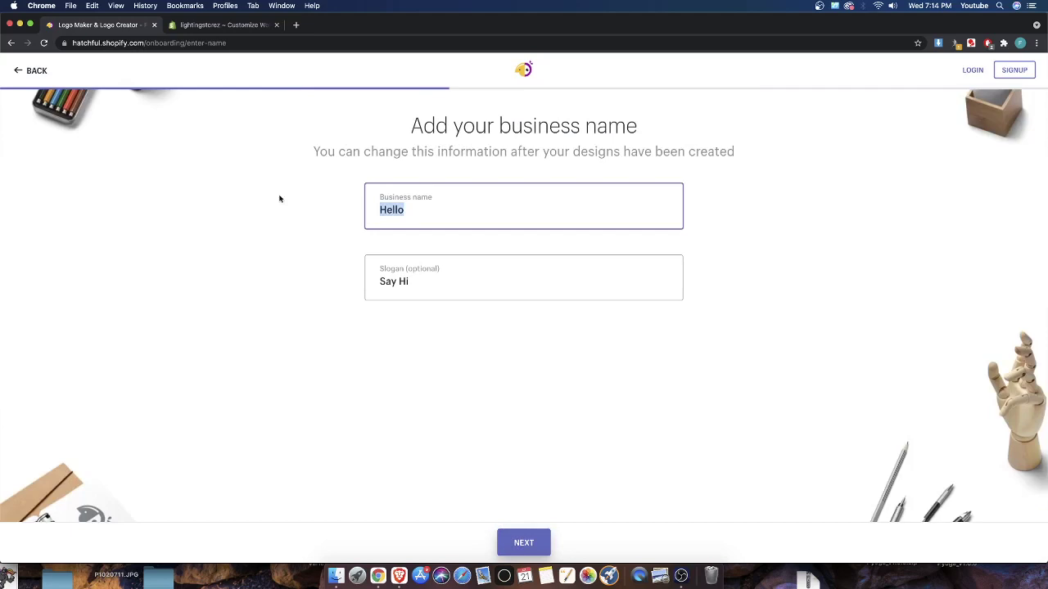
pyautogui.write('LIGHTING')
pyautogui.press('Tab')
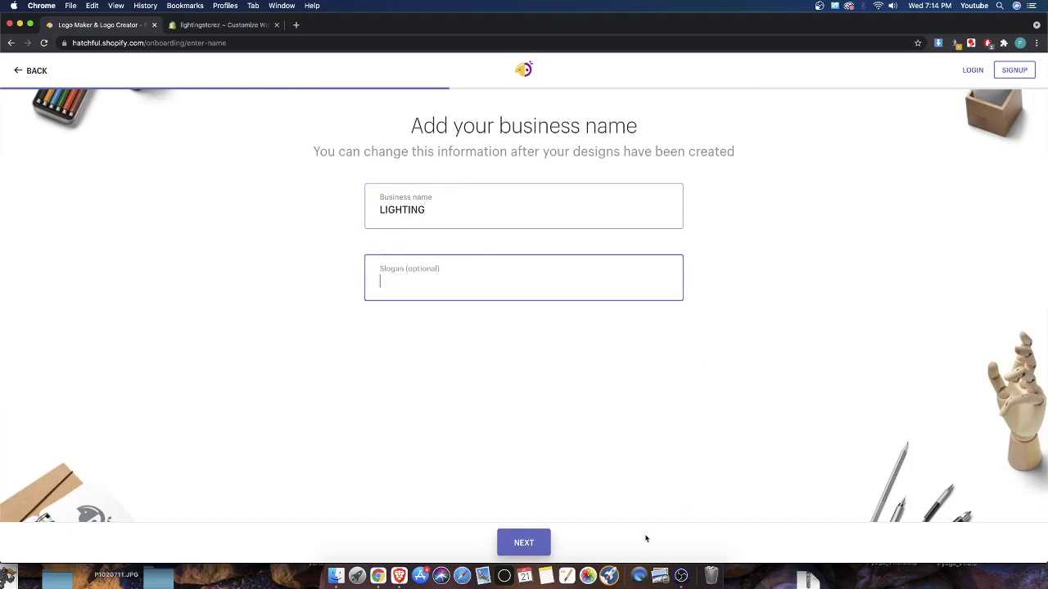
# Generate logo suggestions and open the blue circular LIGHTING logo with the bed icon
pyautogui.click(524, 544)
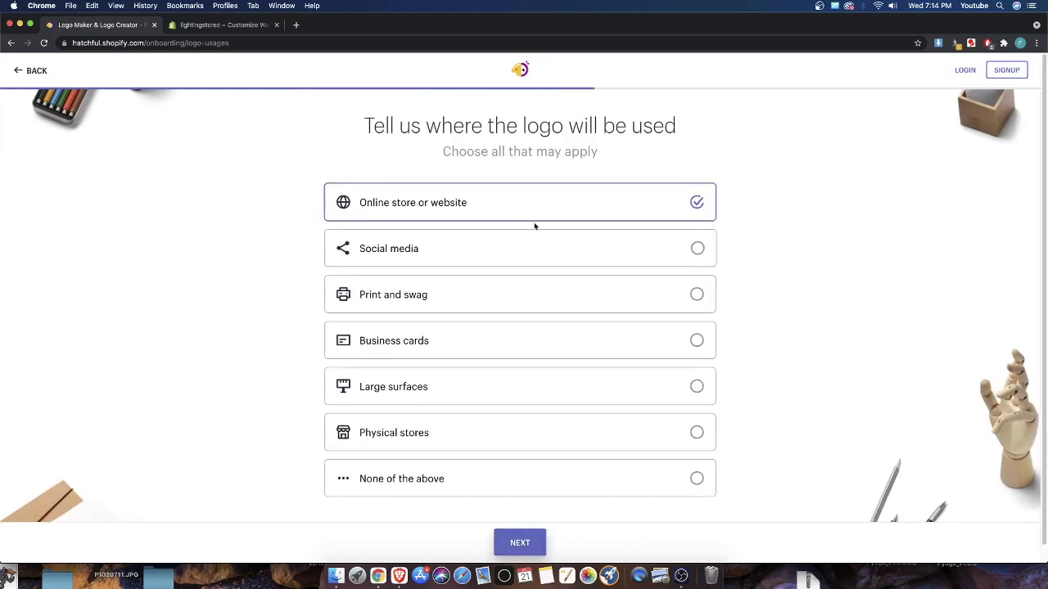
pyautogui.click(500, 542)
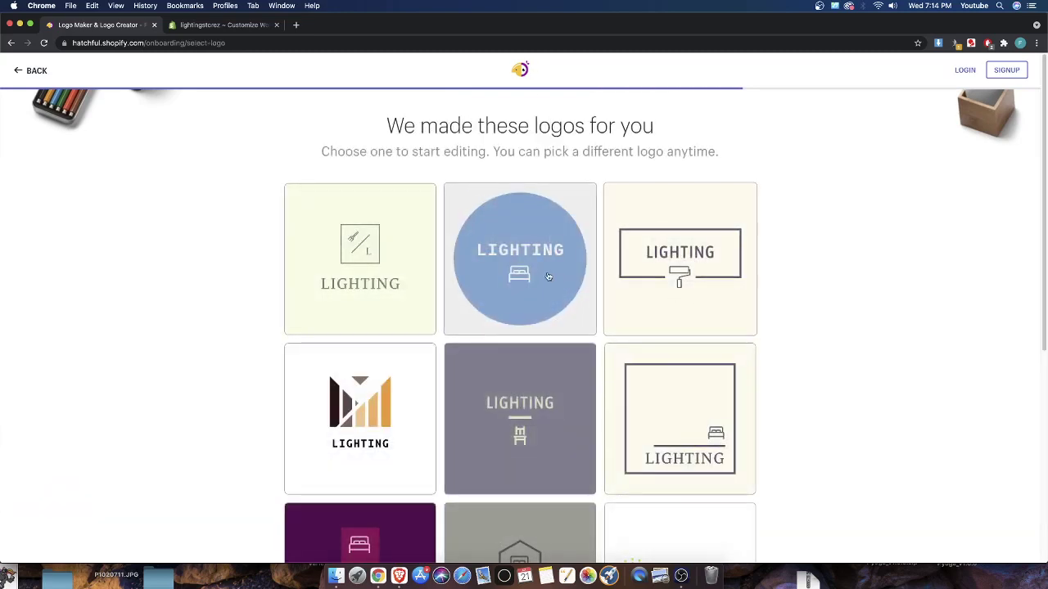
pyautogui.scroll(-8, 548, 277)
pyautogui.scroll(8, 590, 378)
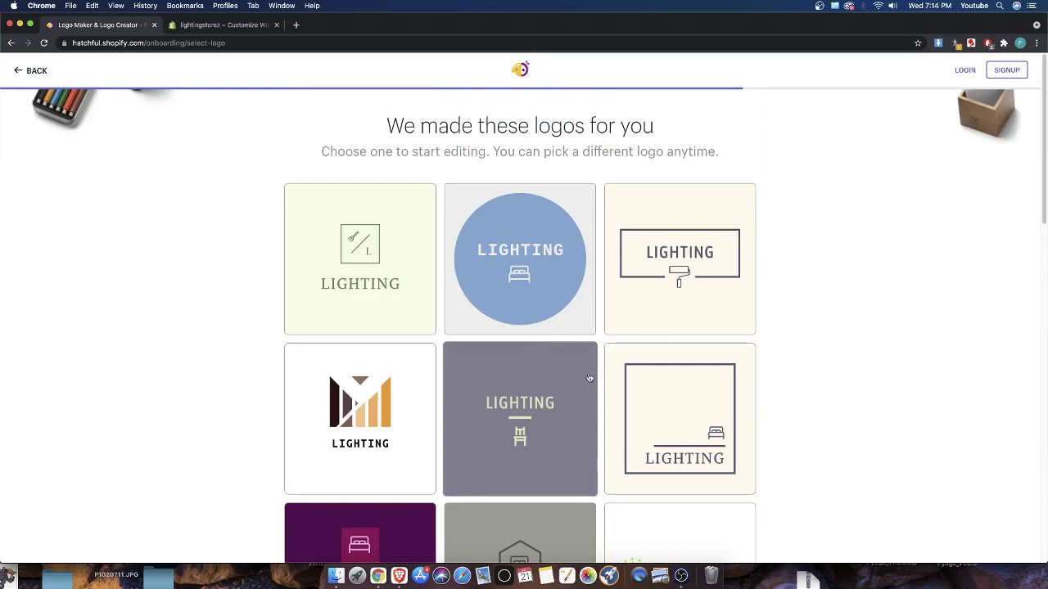
pyautogui.click(514, 261)
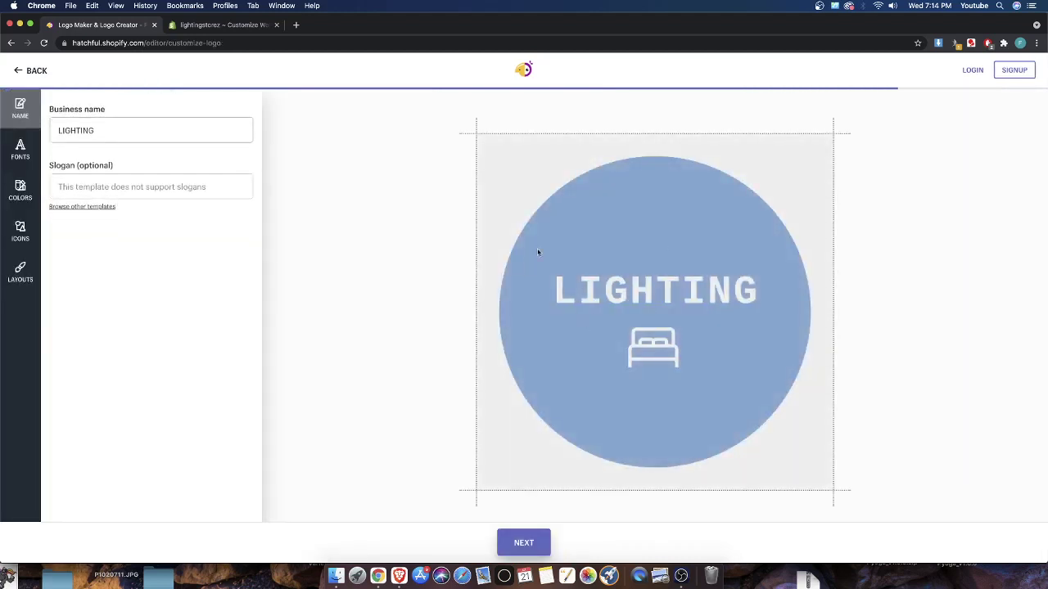
# Try other fonts on LIGHTING, then restore the original font
pyautogui.click(21, 150)
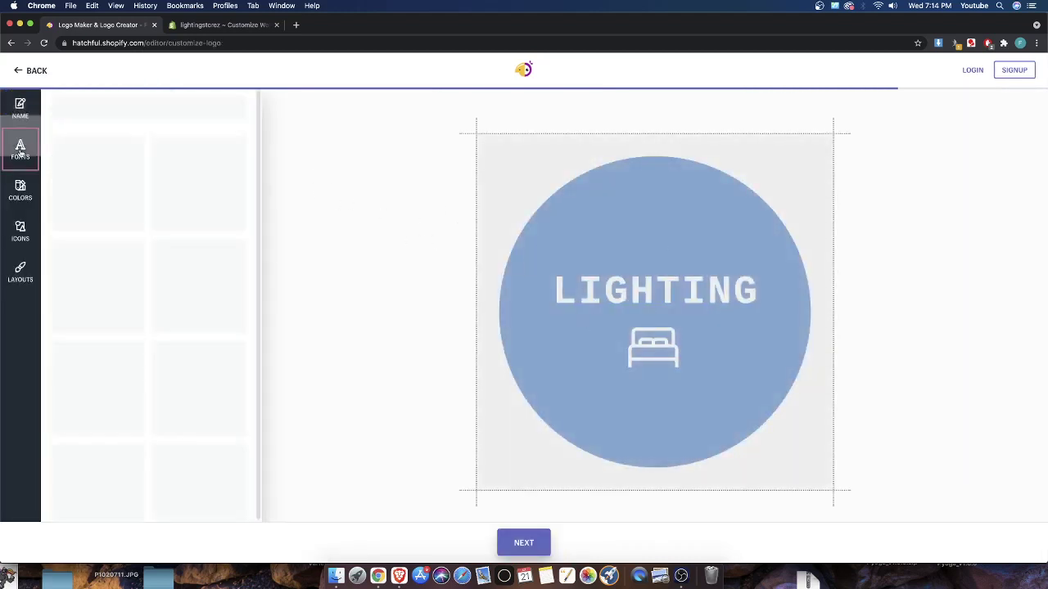
pyautogui.click(86, 221)
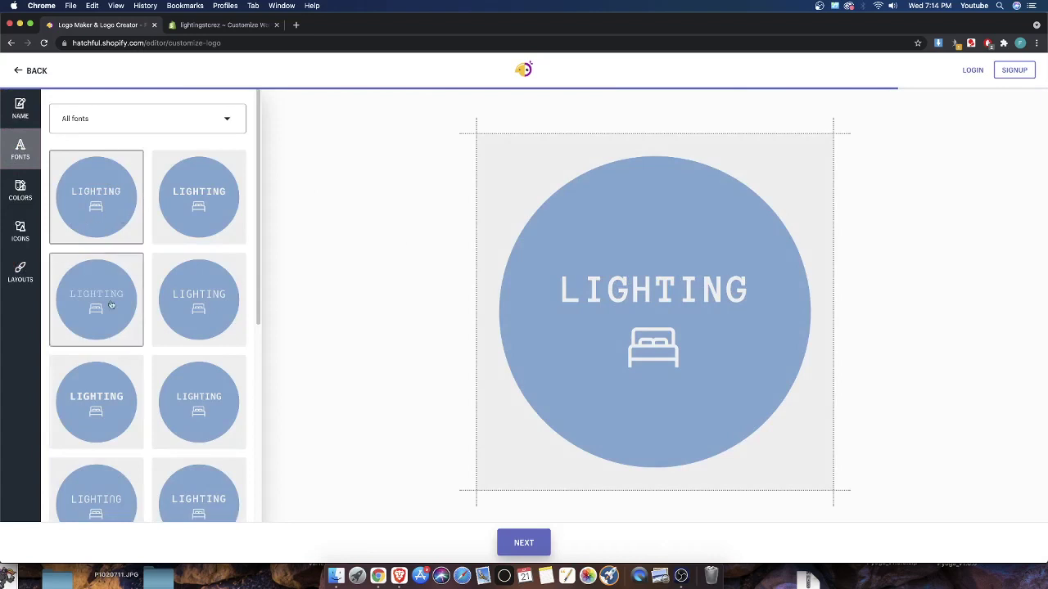
pyautogui.click(83, 413)
pyautogui.click(98, 185)
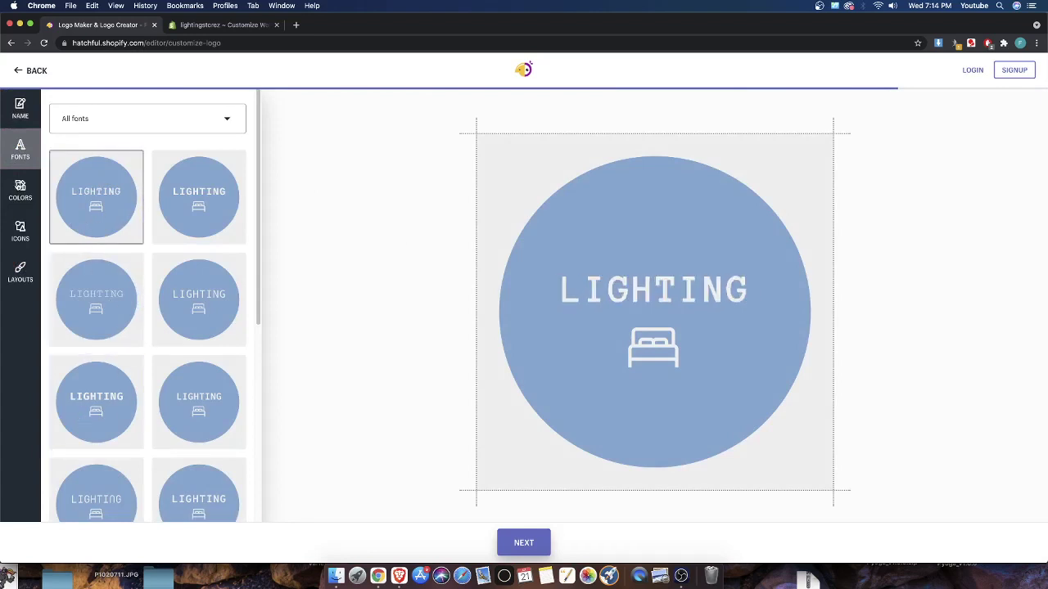
# Apply the teal circle on dark slate colour scheme after trying purple and others
pyautogui.click(21, 191)
pyautogui.click(197, 211)
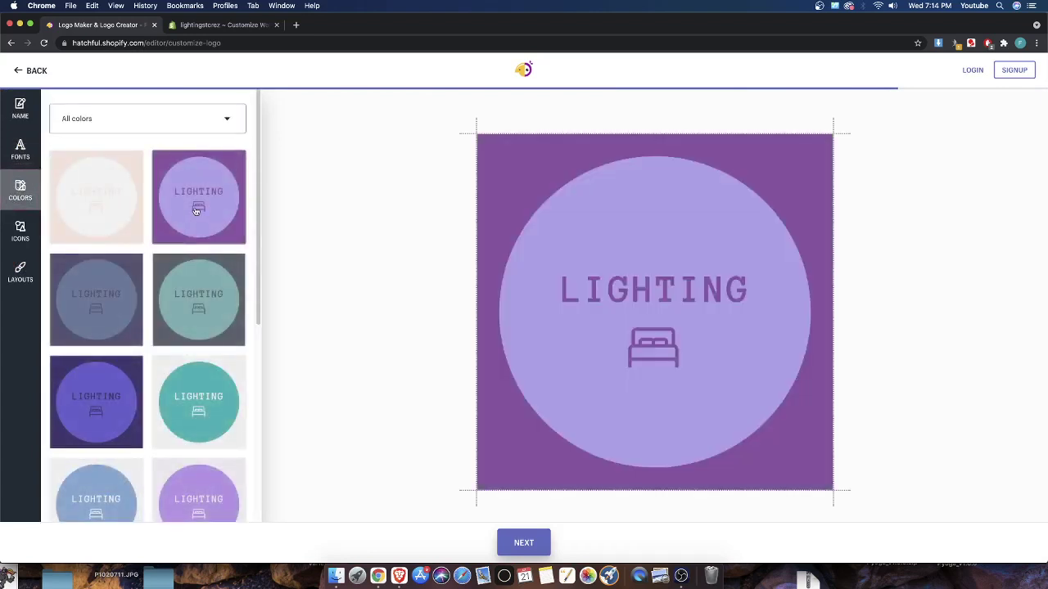
pyautogui.click(115, 202)
pyautogui.click(104, 305)
pyautogui.click(112, 429)
pyautogui.scroll(-5, 123, 434)
pyautogui.click(179, 452)
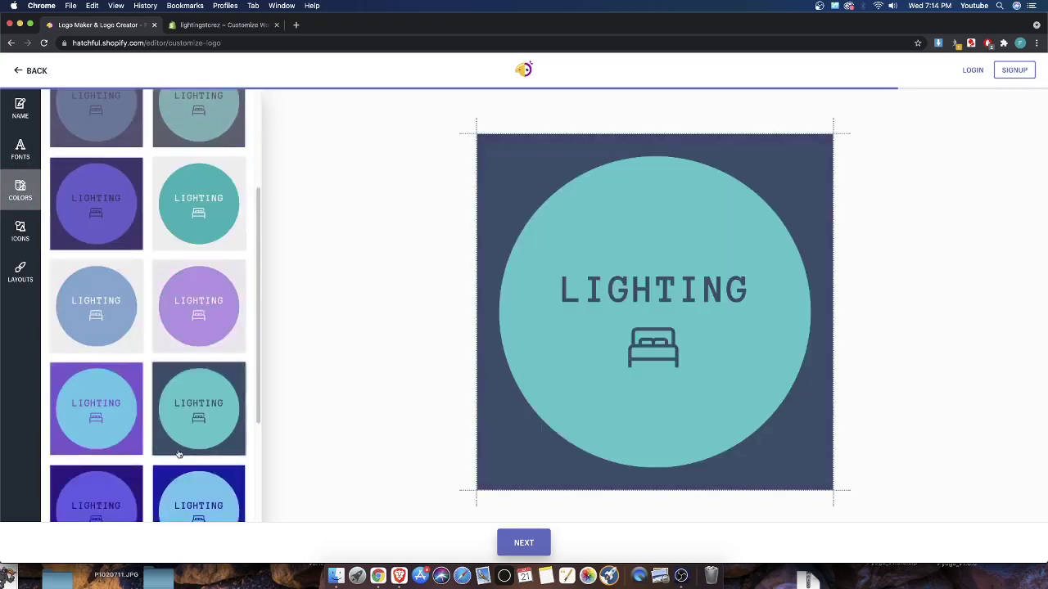
pyautogui.scroll(-5, 179, 453)
pyautogui.click(26, 246)
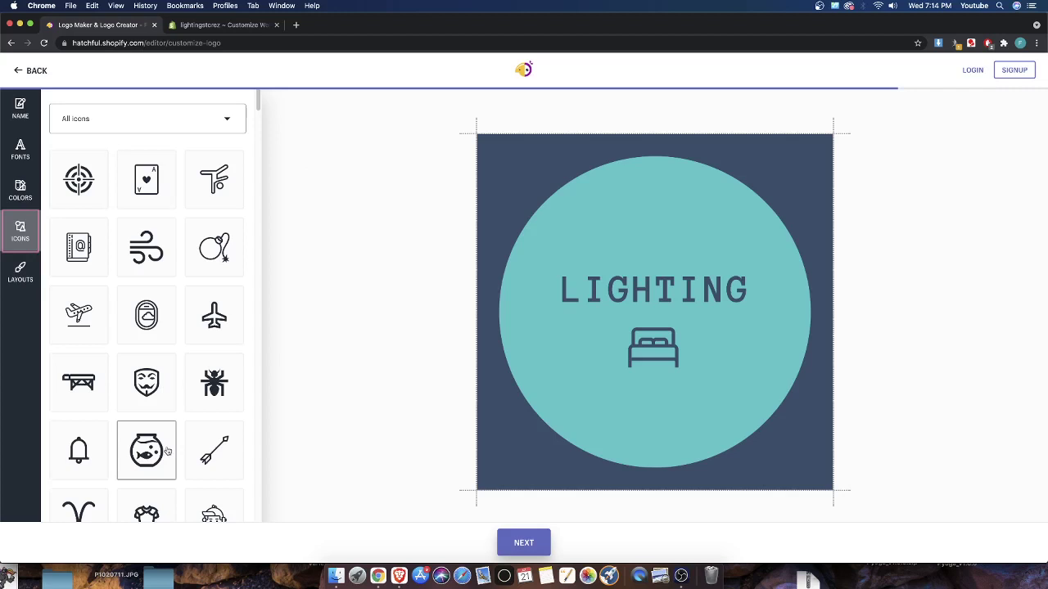
# Filter the icon list to the Other category and browse it
pyautogui.scroll(-1, 106, 303)
pyautogui.scroll(1, 90, 164)
pyautogui.click(89, 119)
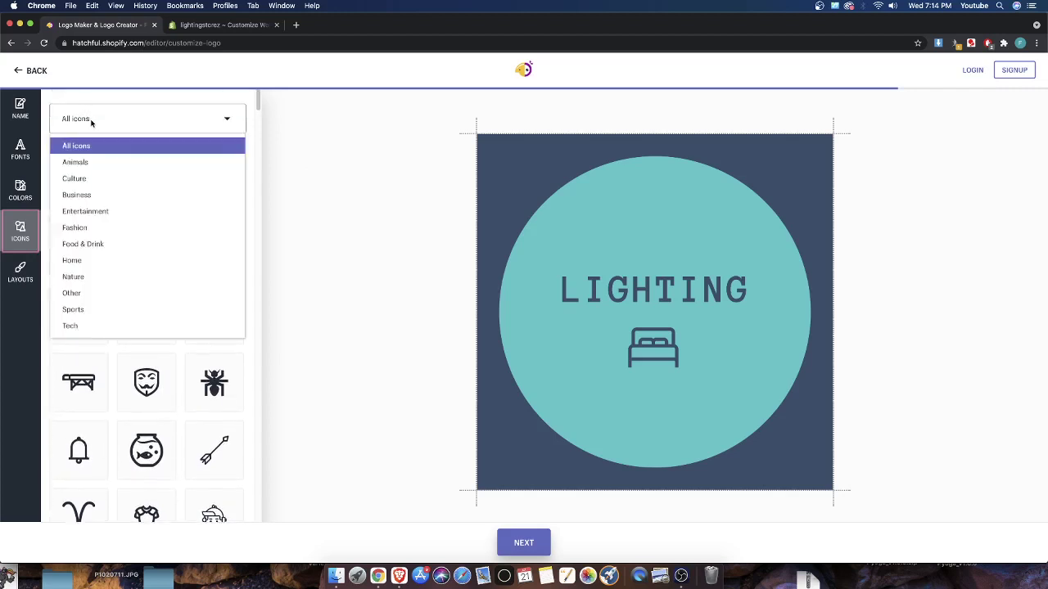
pyautogui.scroll(-1, 81, 279)
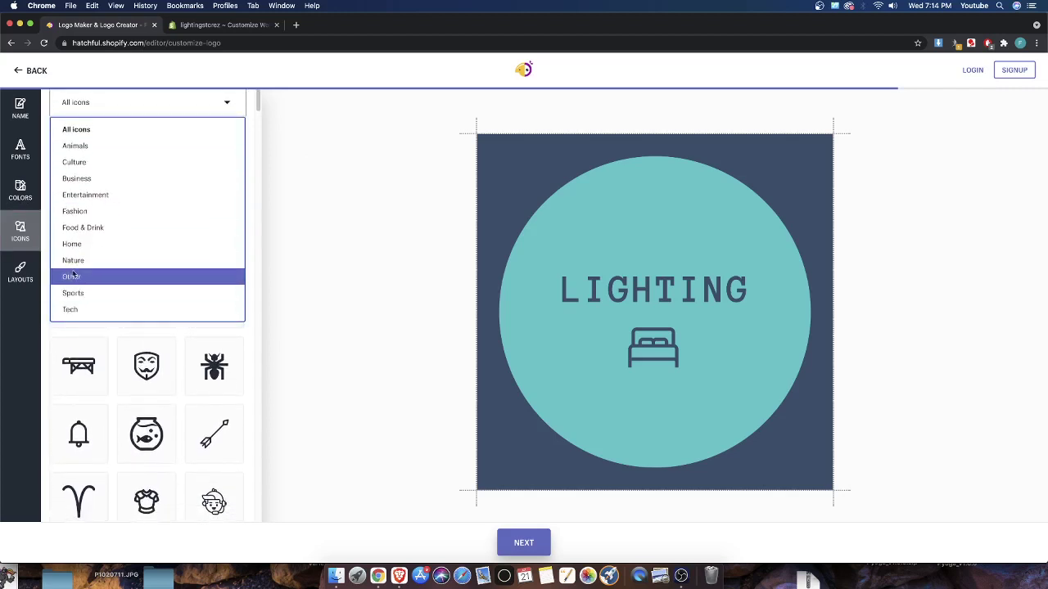
pyautogui.click(72, 277)
pyautogui.scroll(-3, 171, 297)
pyautogui.scroll(3, 155, 295)
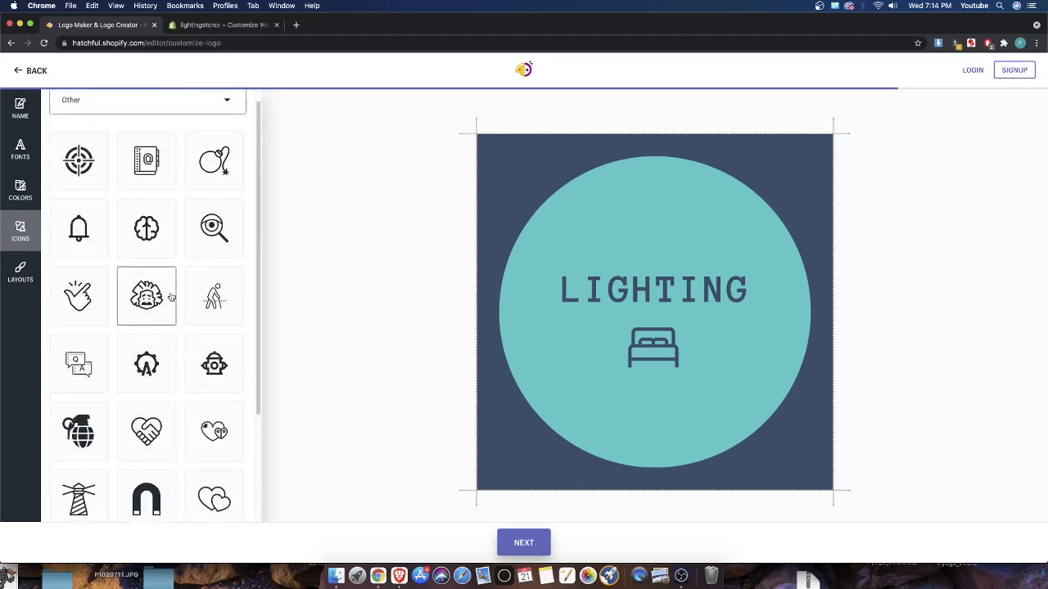
pyautogui.scroll(-4, 164, 328)
pyautogui.scroll(5, 131, 410)
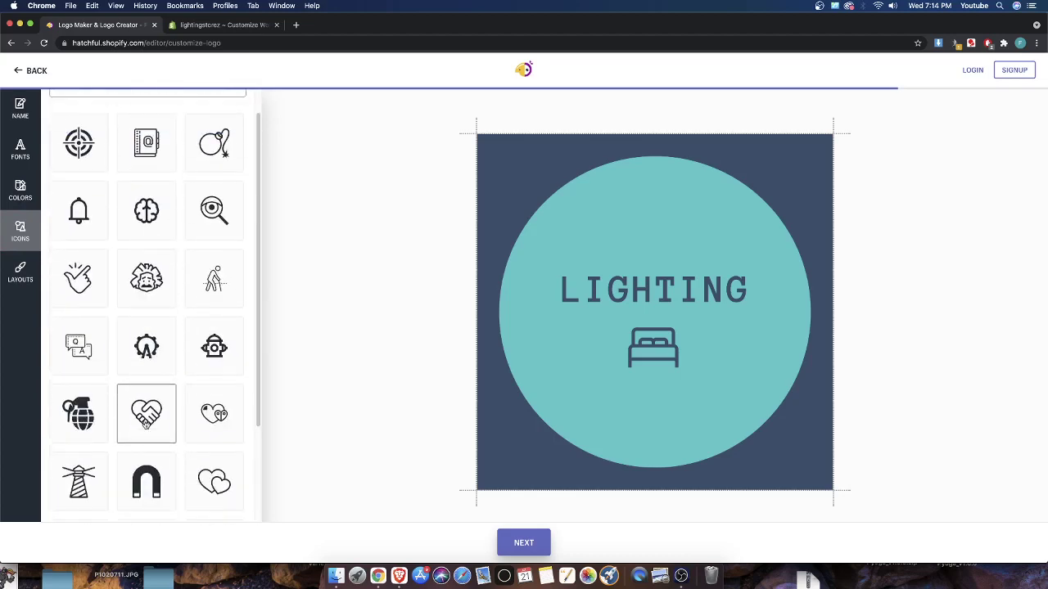
# Switch back to All icons and replace the bed with the moon-and-stars icon
pyautogui.click(122, 127)
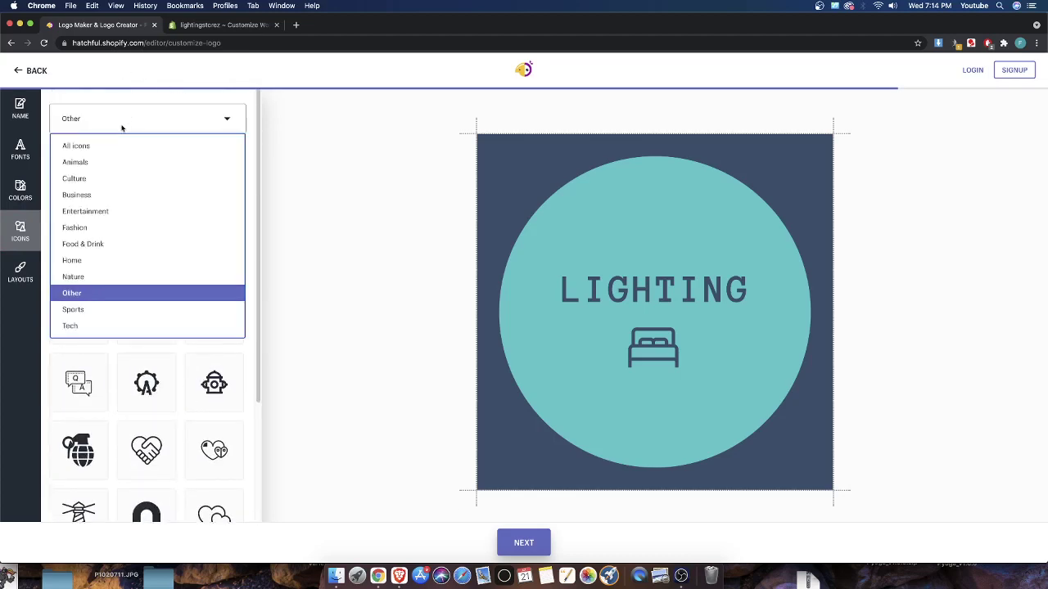
pyautogui.click(80, 149)
pyautogui.scroll(-5, 157, 260)
pyautogui.scroll(-10, 156, 260)
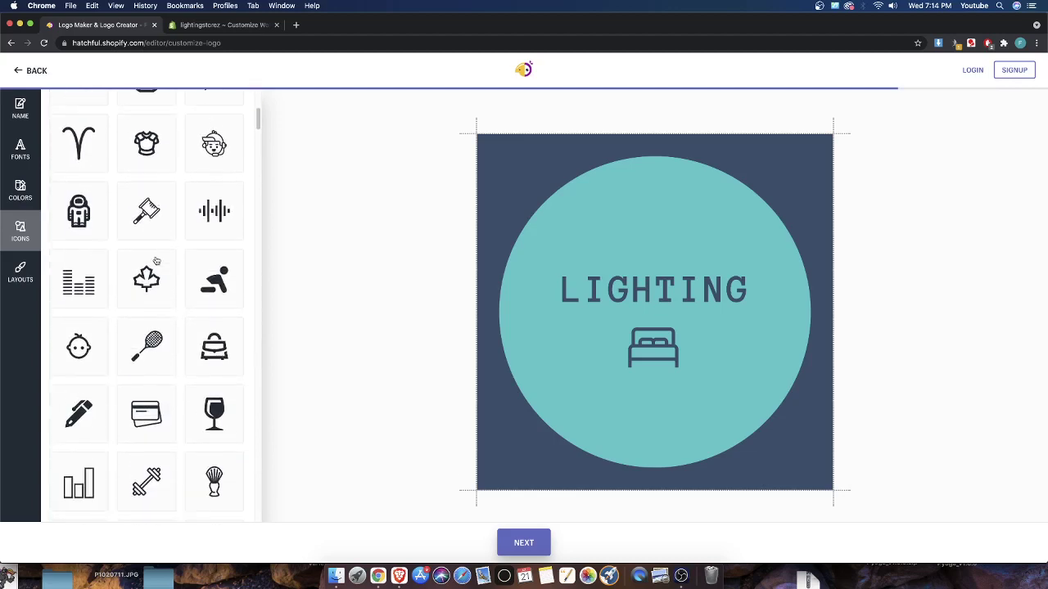
pyautogui.scroll(-3, 154, 262)
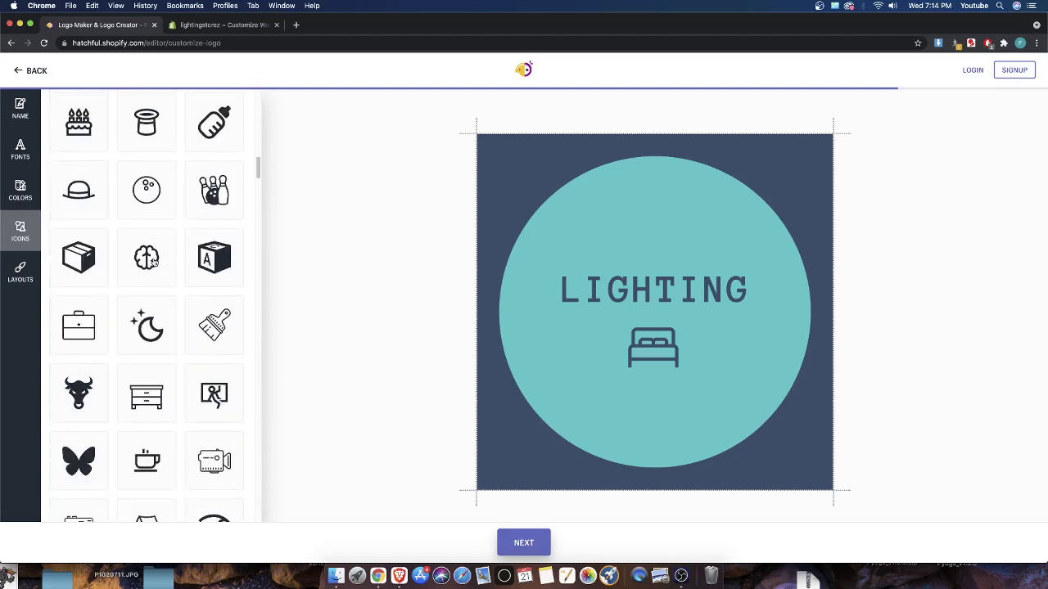
pyautogui.click(144, 347)
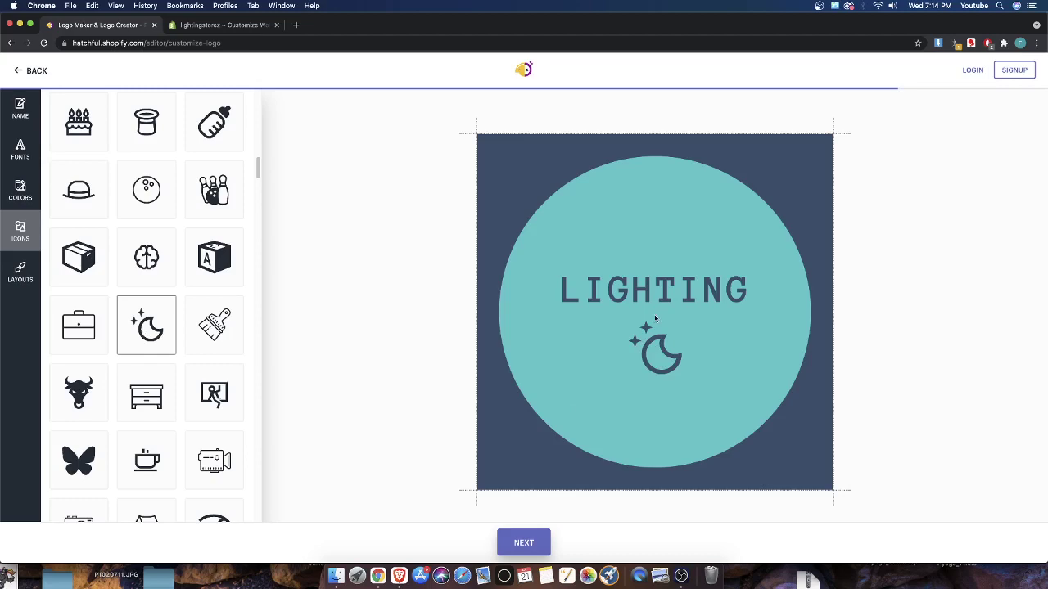
# Move to the logo preview and download the finished teal moon LIGHTING logo
pyautogui.click(524, 543)
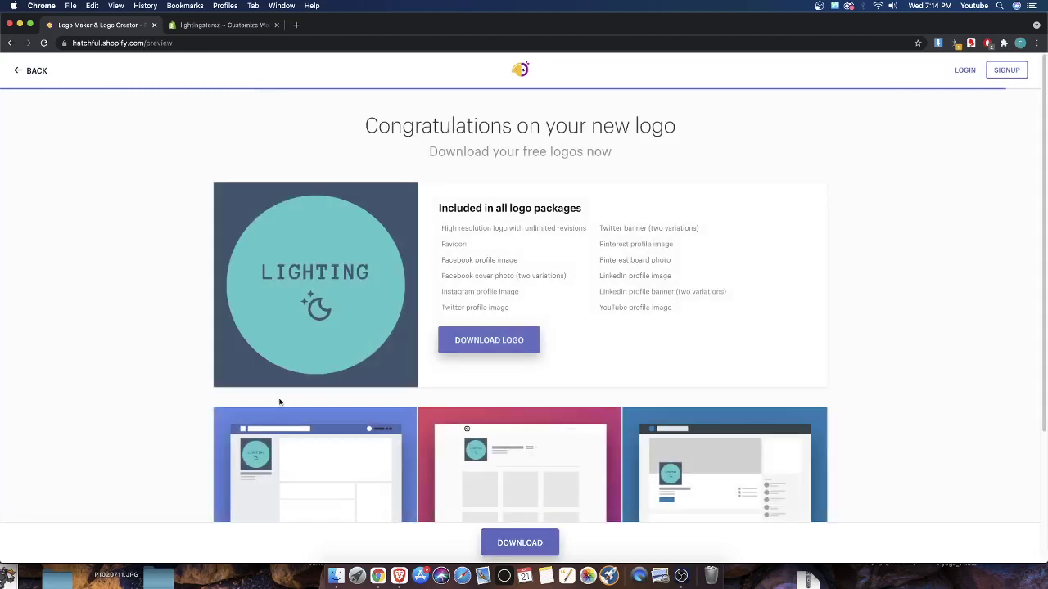
pyautogui.click(489, 344)
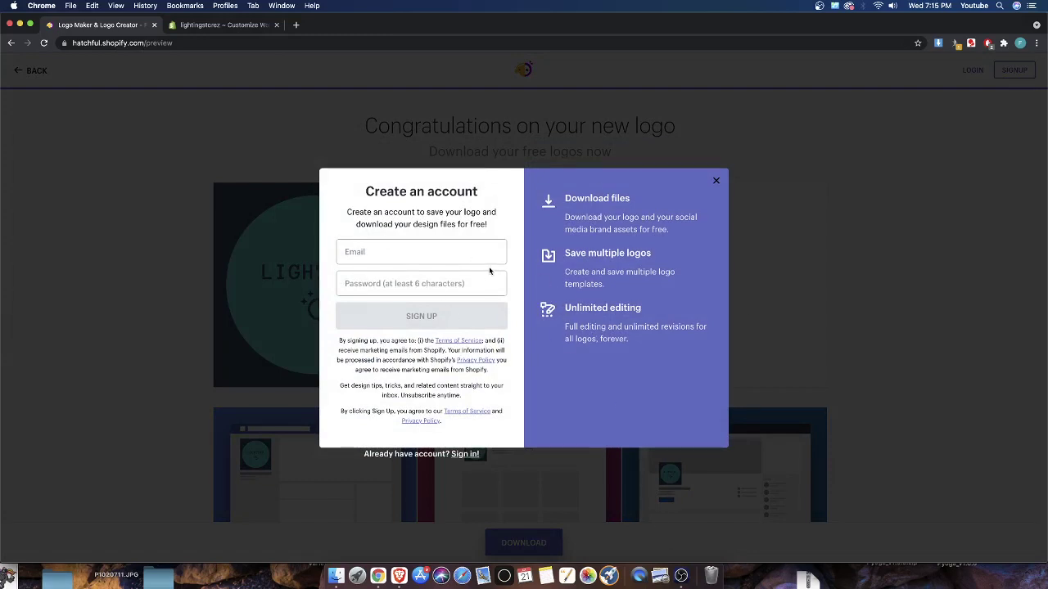
pyautogui.click(688, 578)
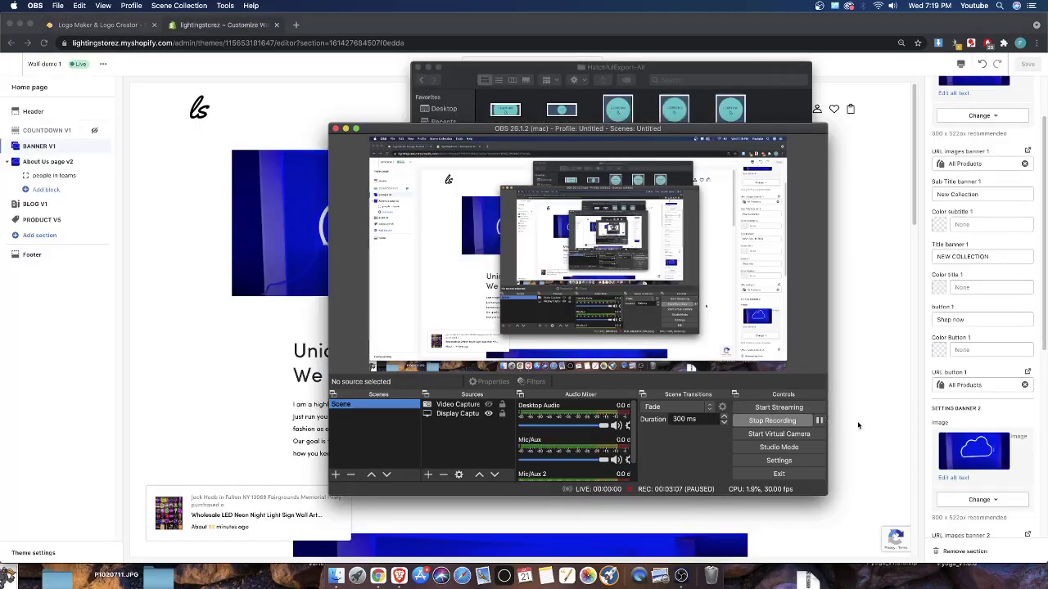
# Open the HatchfulExport-All folder of exported logos and move its window aside
pyautogui.click(868, 421)
pyautogui.click(335, 576)
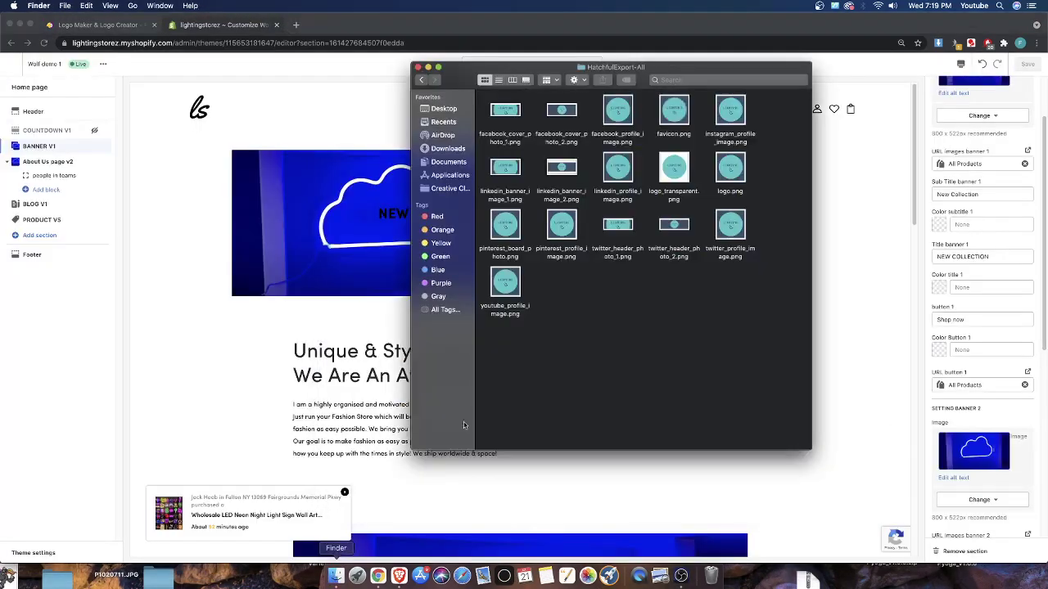
pyautogui.moveTo(569, 75)
pyautogui.mouseDown()
pyautogui.moveTo(344, 112)
pyautogui.moveTo(374, 118)
pyautogui.mouseUp()
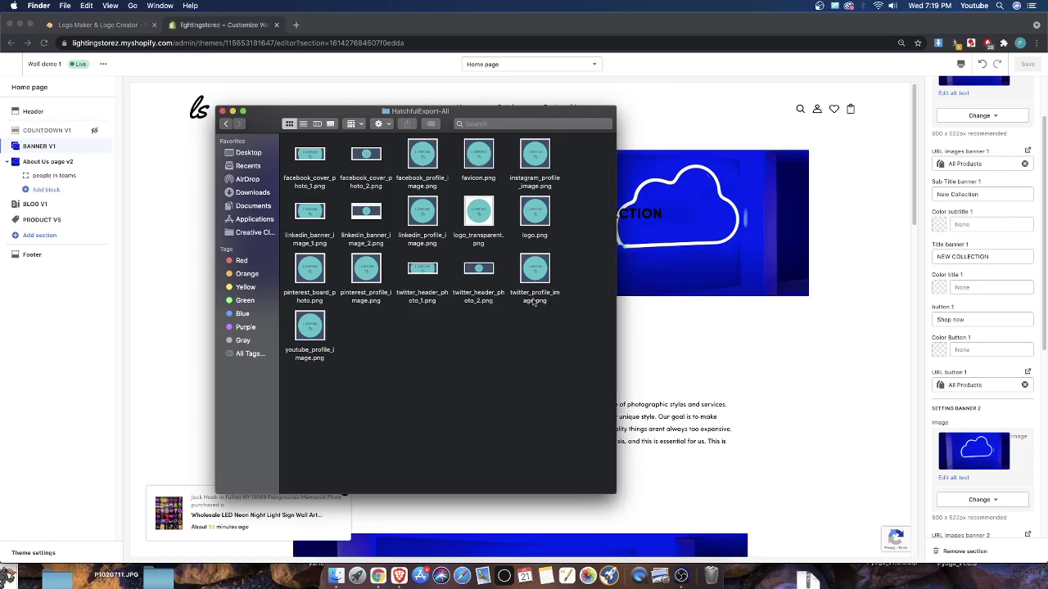
# Glance at the Hatchful tab, then return to the lightingstorez theme editor
pyautogui.click(103, 24)
pyautogui.scroll(-5, 389, 409)
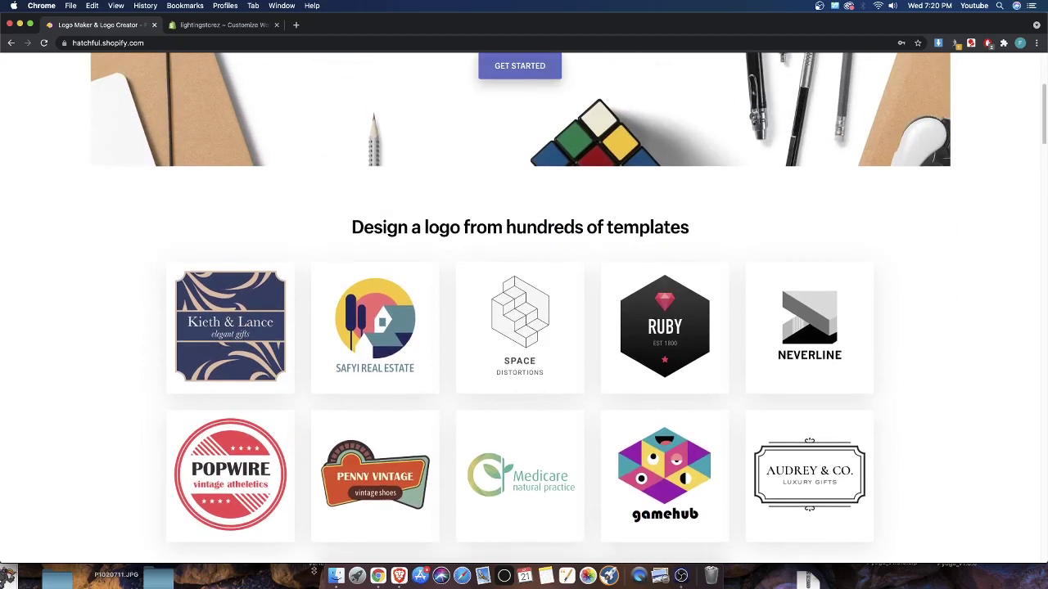
pyautogui.click(217, 24)
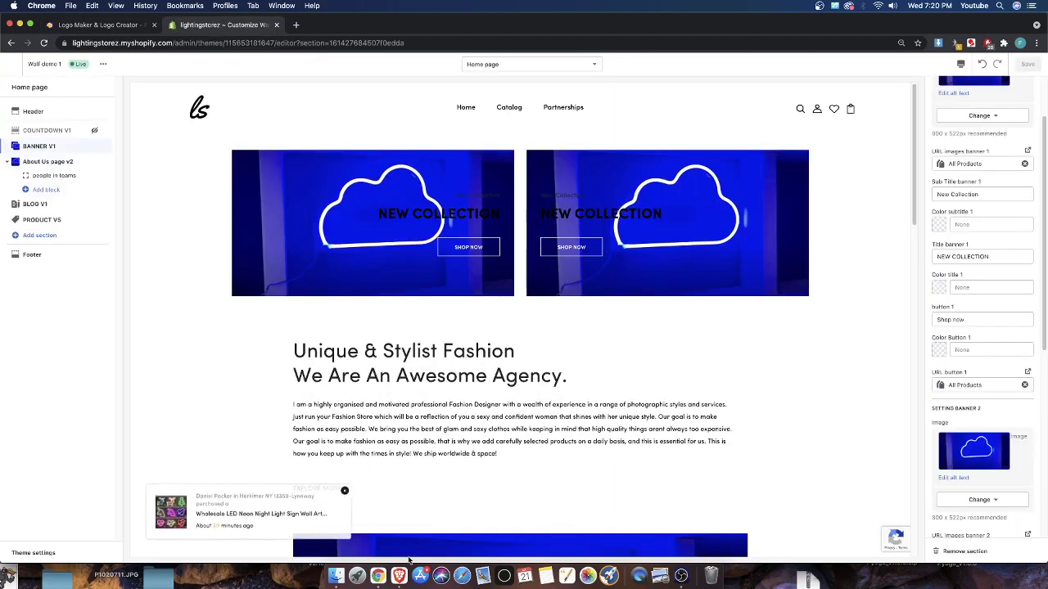
pyautogui.click(336, 576)
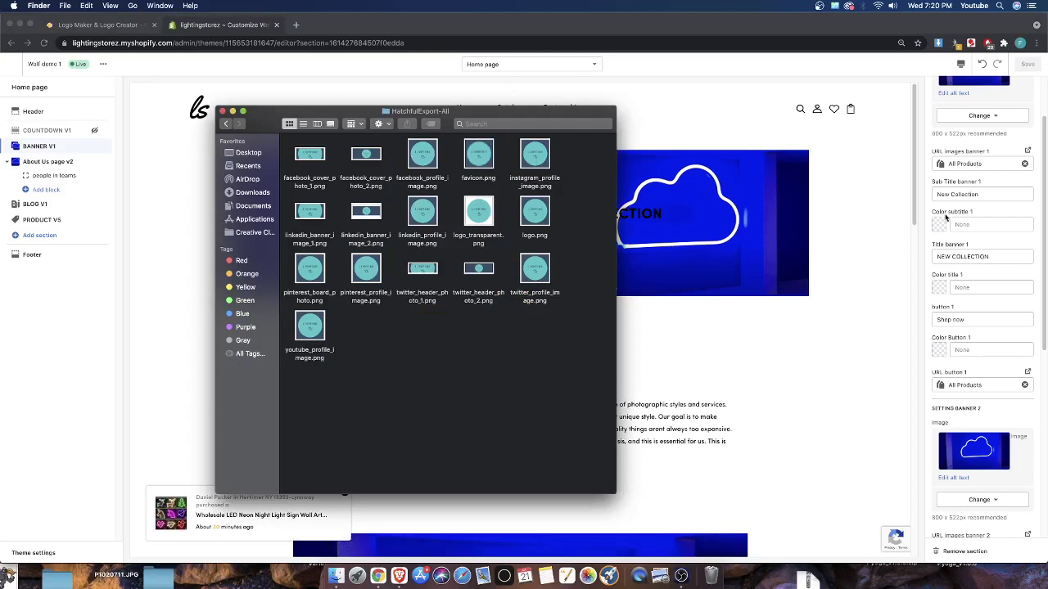
pyautogui.scroll(3, 945, 217)
# Upload logo.png from HatchfulExport-All as the Header's logo image
pyautogui.click(334, 103)
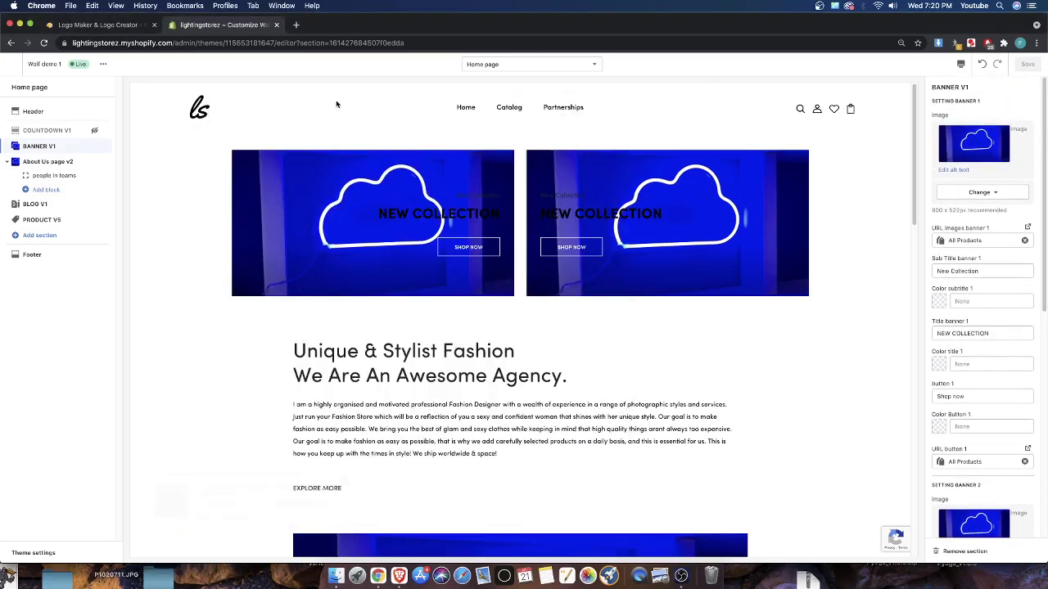
pyautogui.click(34, 112)
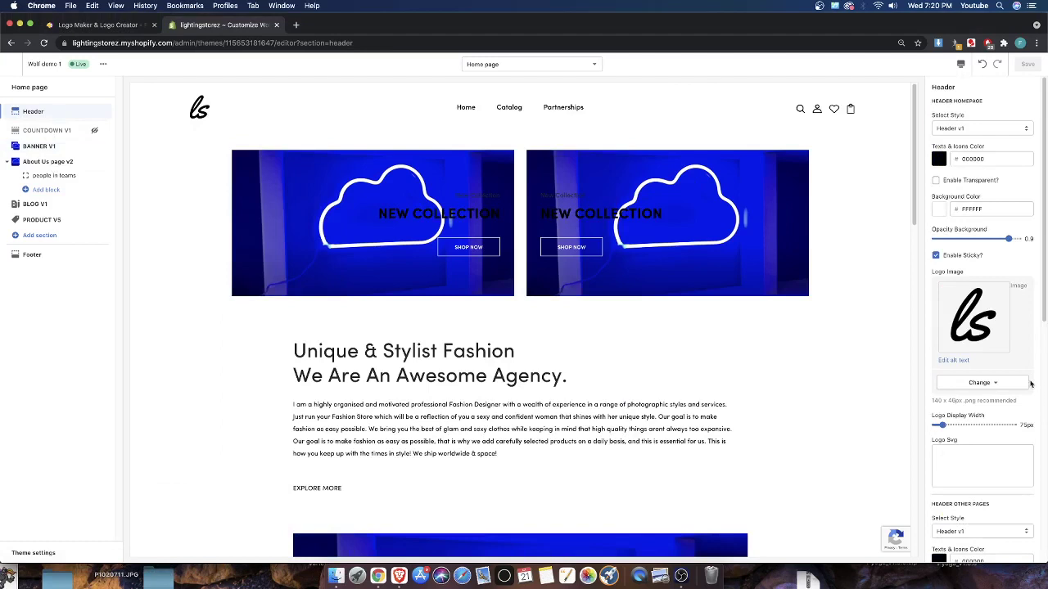
pyautogui.click(966, 329)
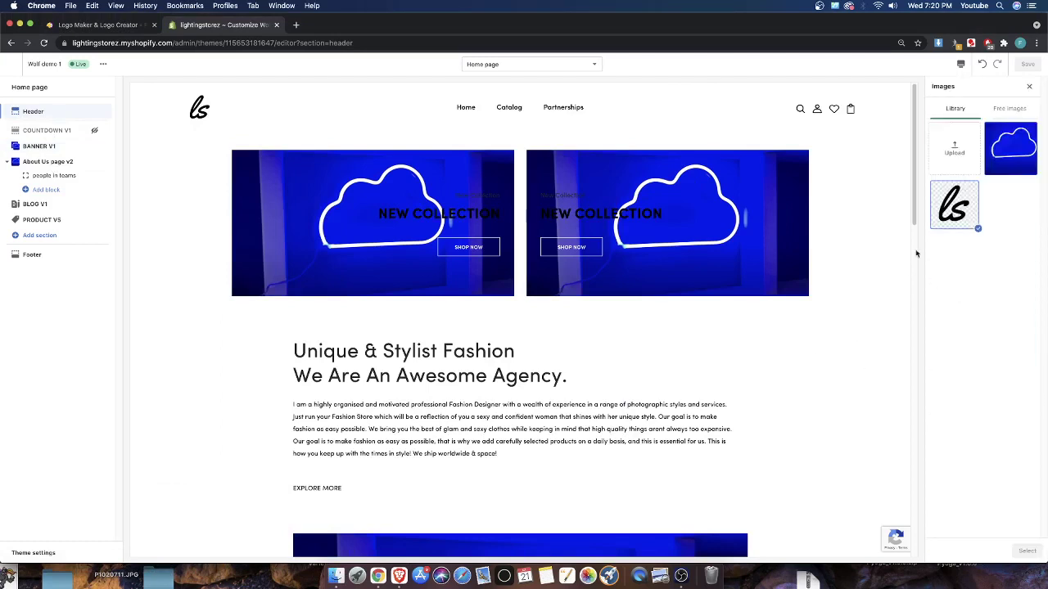
pyautogui.click(332, 577)
pyautogui.moveTo(534, 214)
pyautogui.mouseDown()
pyautogui.moveTo(774, 152)
pyautogui.moveTo(975, 154)
pyautogui.mouseUp()
pyautogui.click(335, 577)
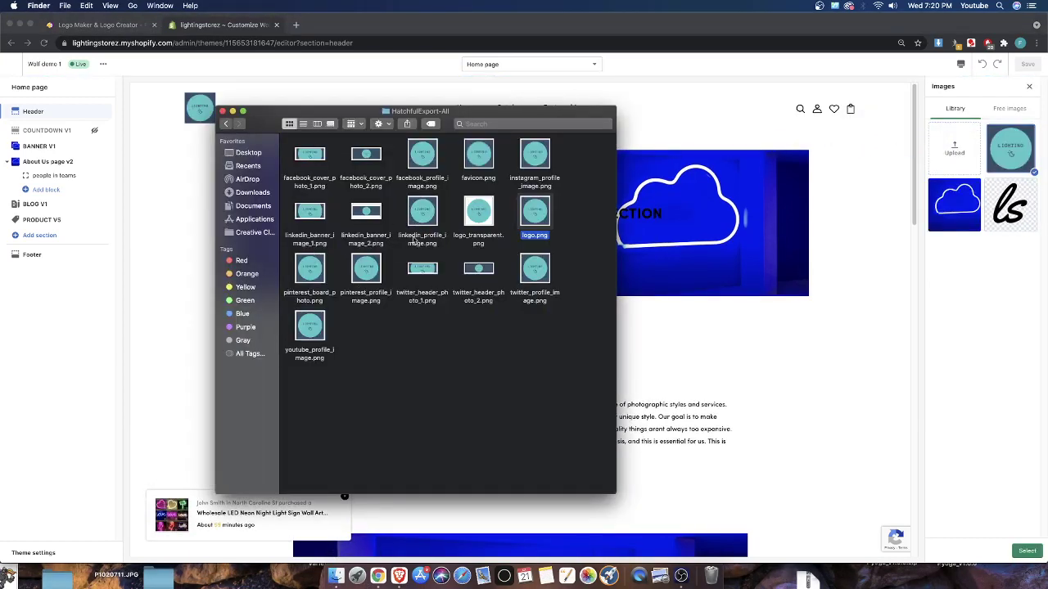
pyautogui.click(201, 182)
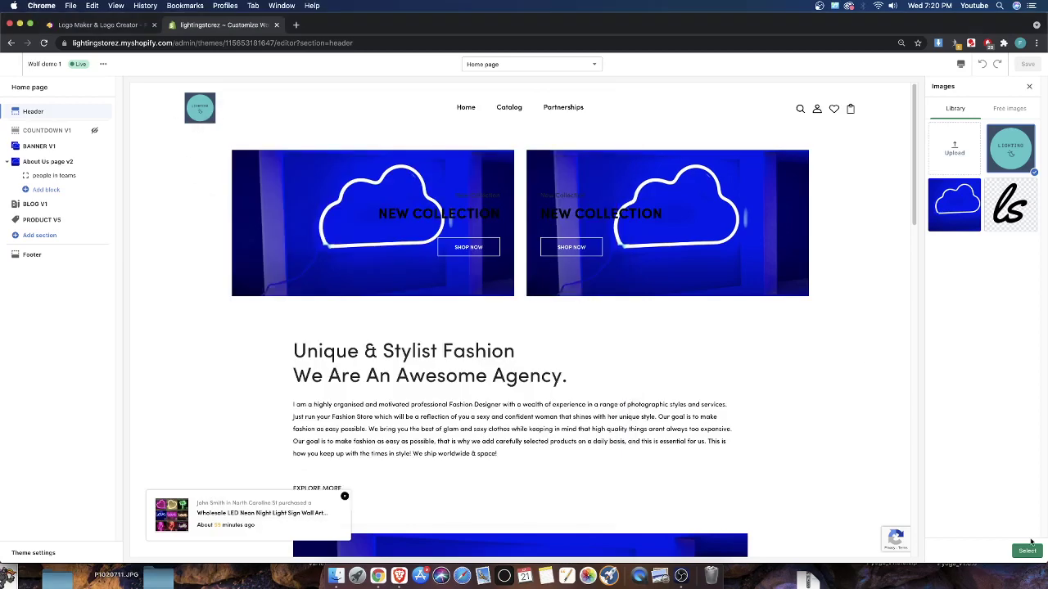
# Select the uploaded teal LIGHTING moon logo as the header logo image
pyautogui.click(1027, 551)
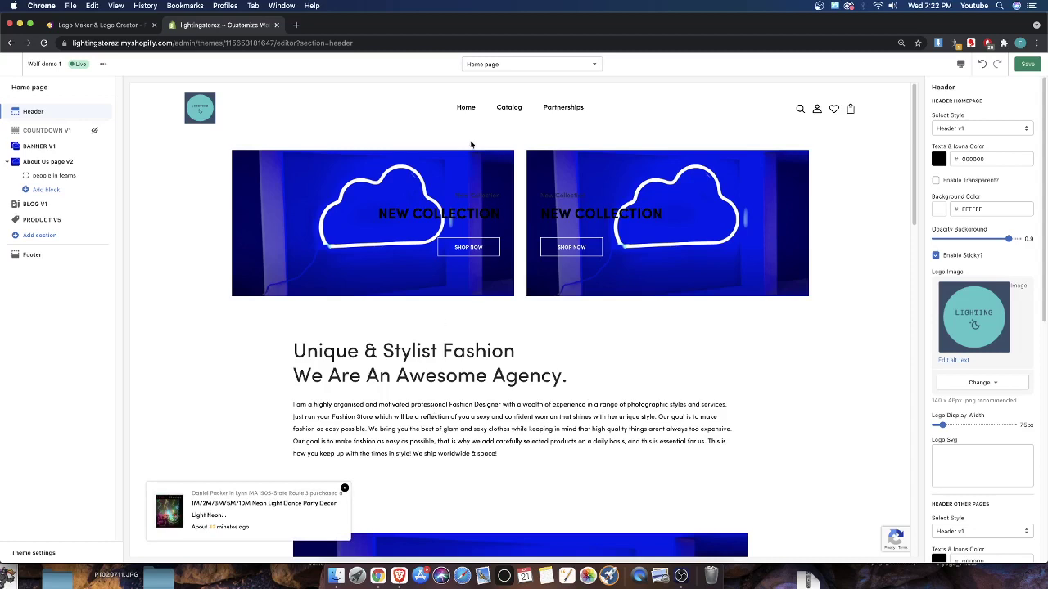
pyautogui.moveTo(502, 108)
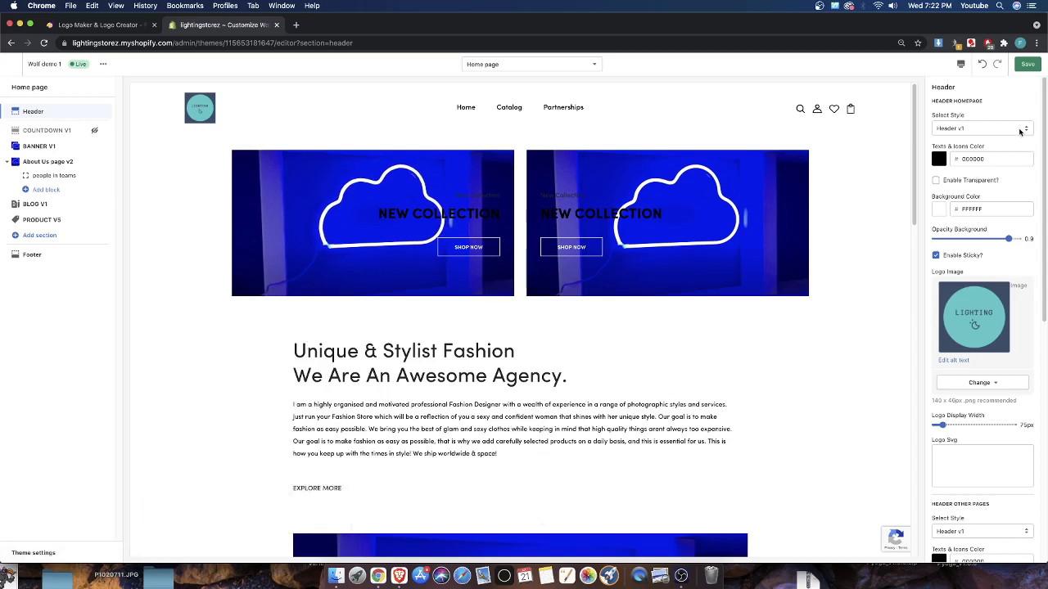
# Bring OBS Studio in front of the Shopify theme editor
pyautogui.click(681, 576)
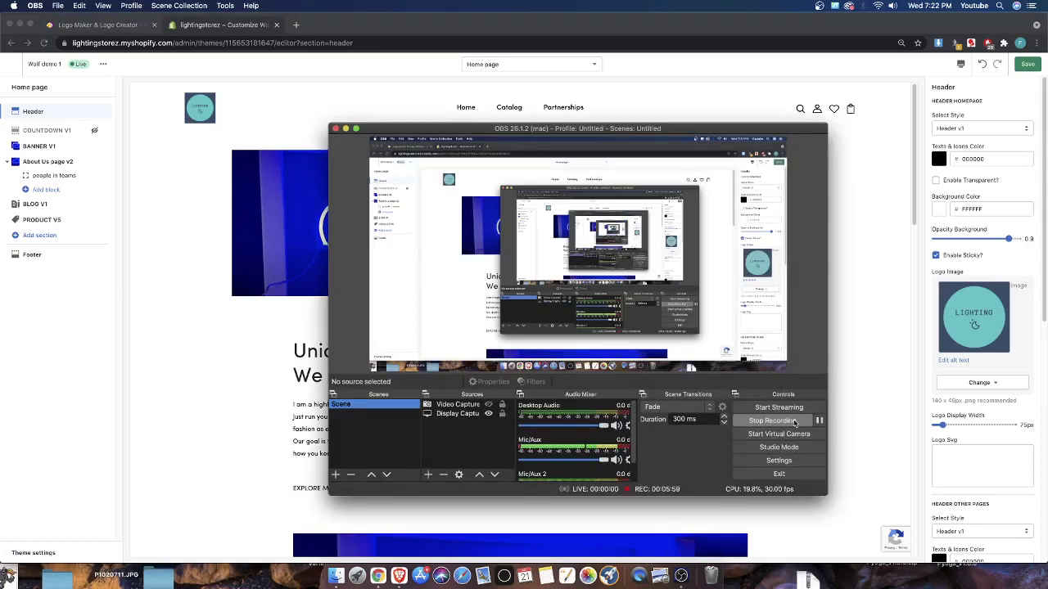